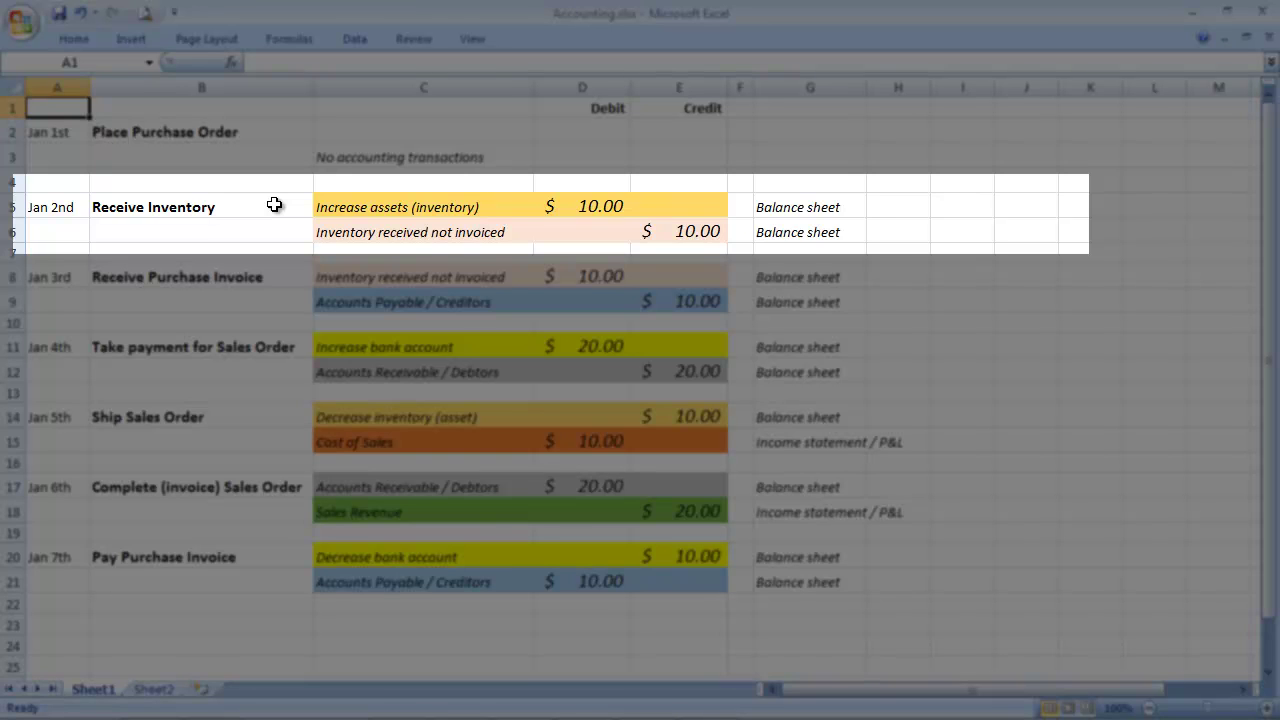
# Step: Point out the 10.00 inventory debit and its matching 10.00 credit
pyautogui.click(587, 193)
pyautogui.click(680, 230)
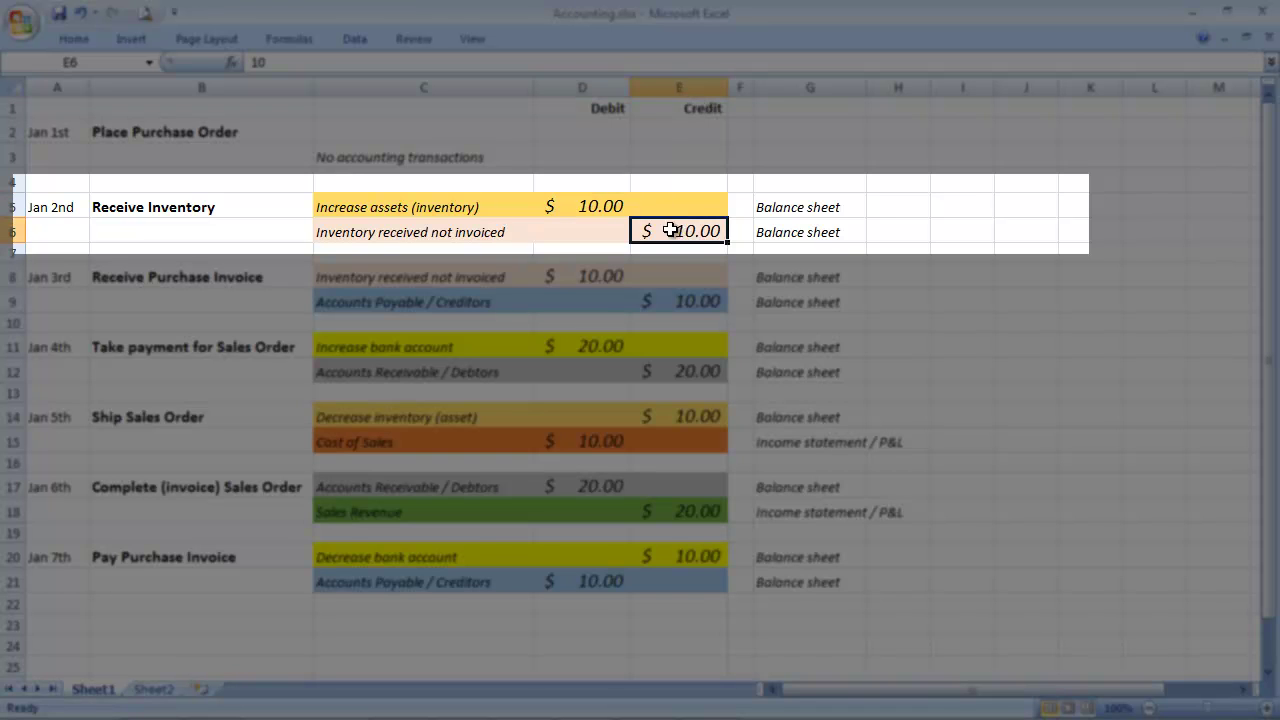
pyautogui.click(592, 201)
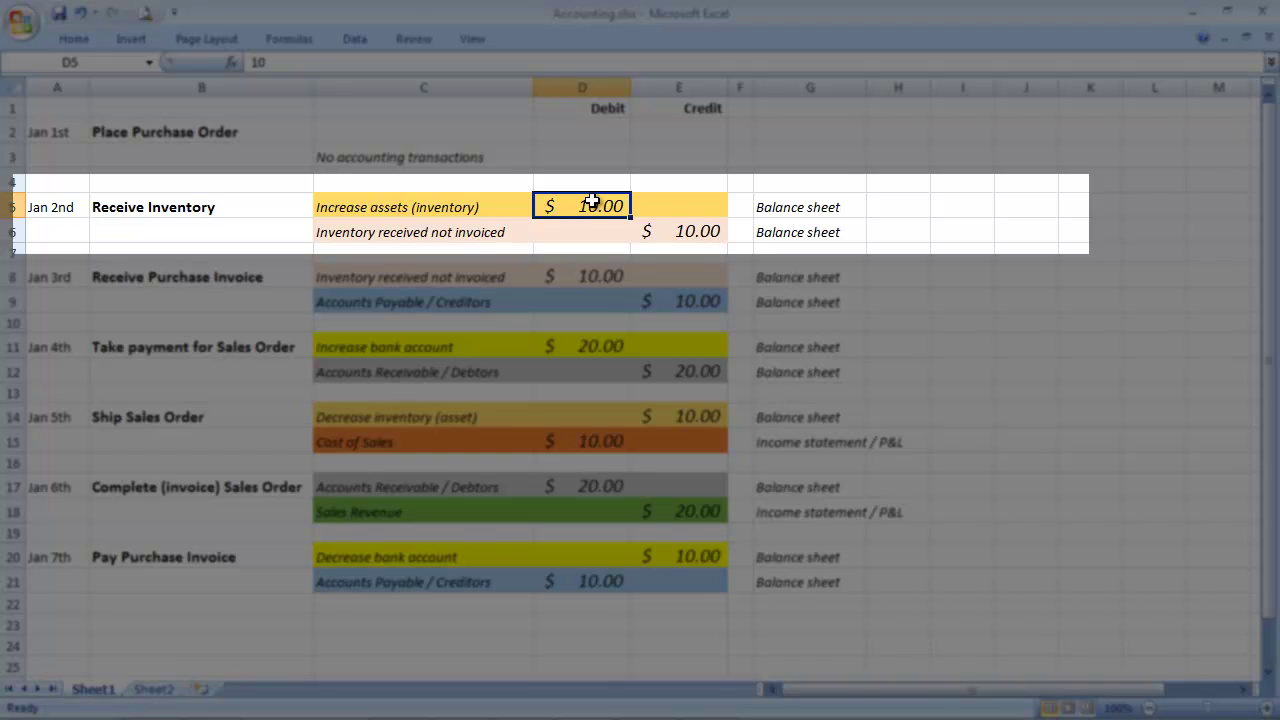
pyautogui.click(679, 232)
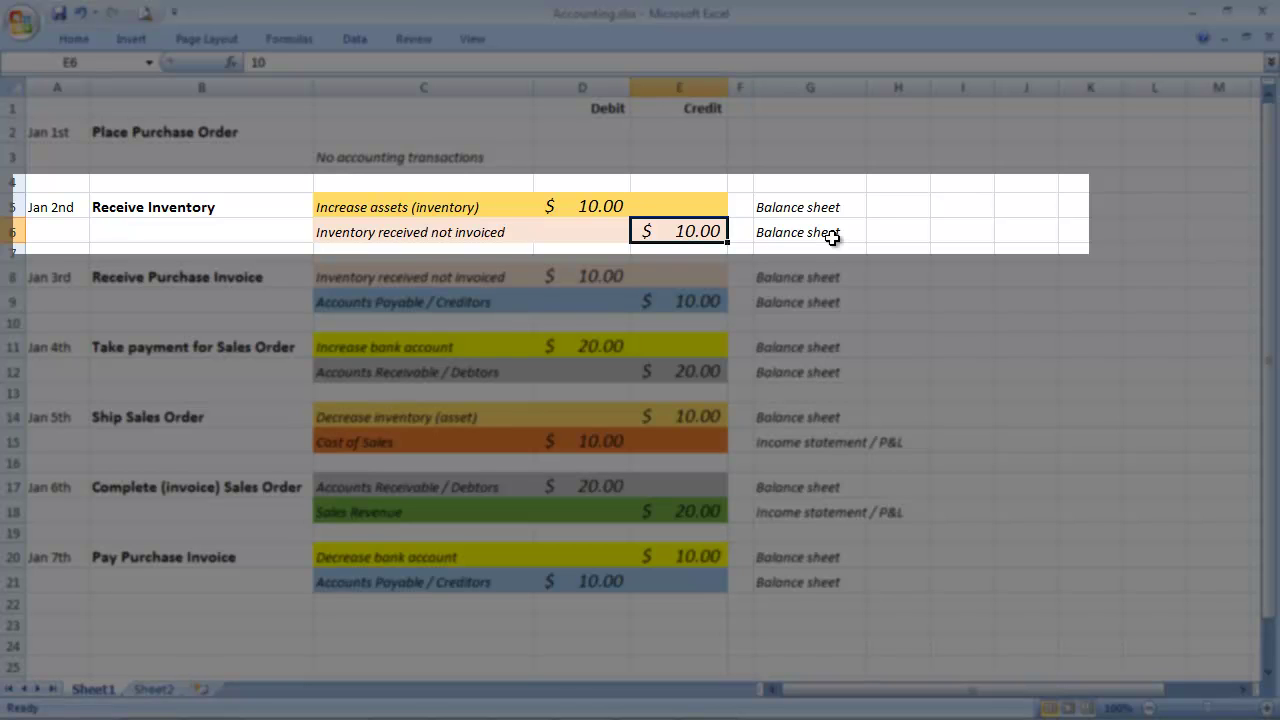
# Step: Highlight the inventory and received-not-invoiced account lines, then bring up the Balance Sheet report
pyautogui.click(502, 232)
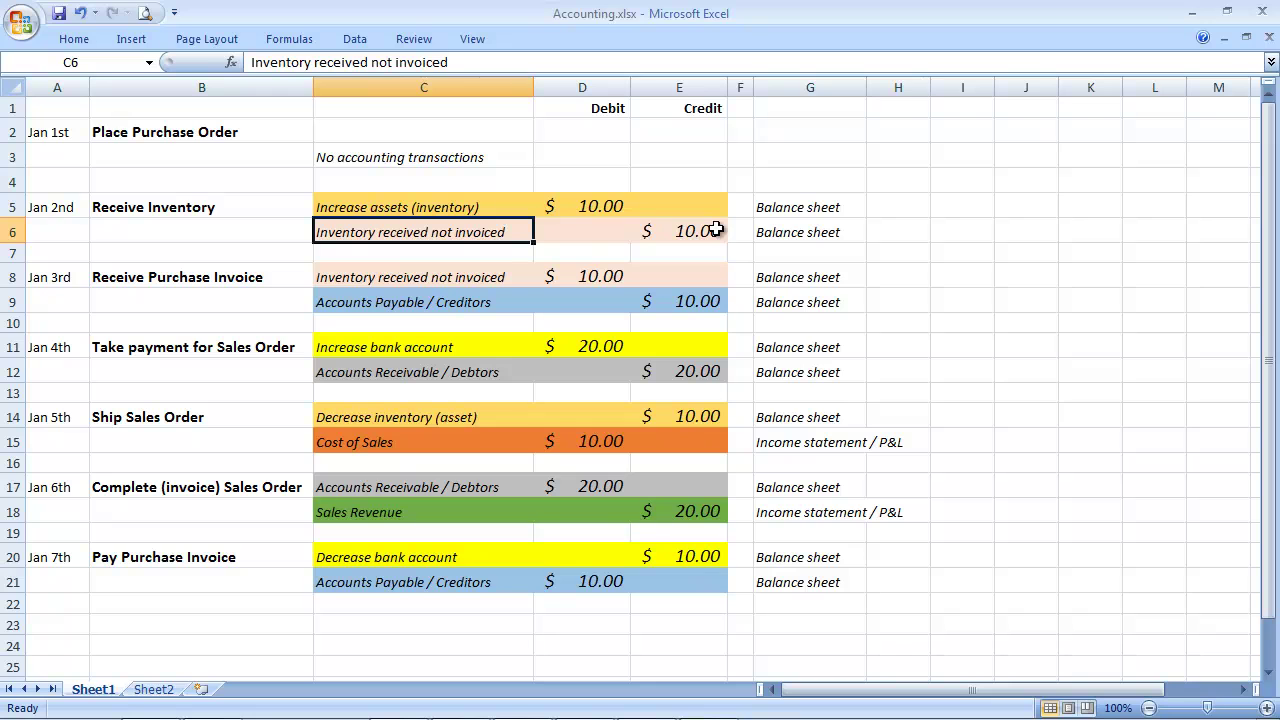
pyautogui.click(485, 210)
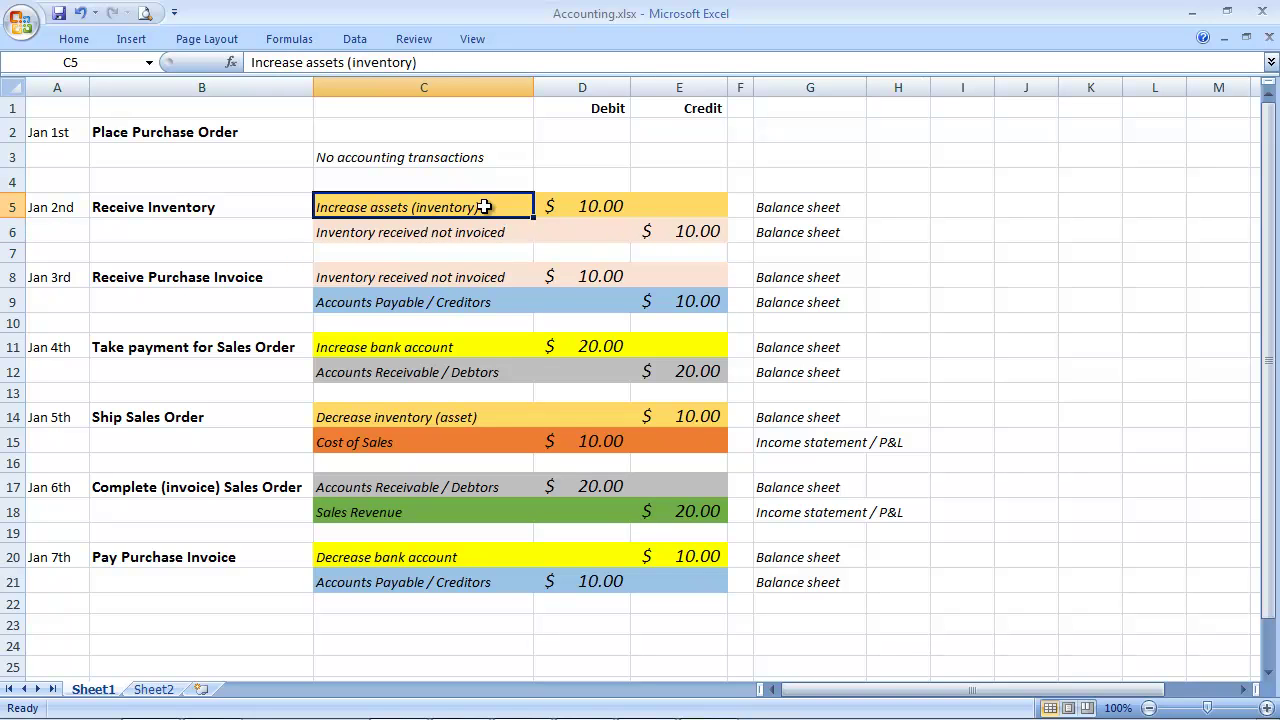
pyautogui.click(500, 235)
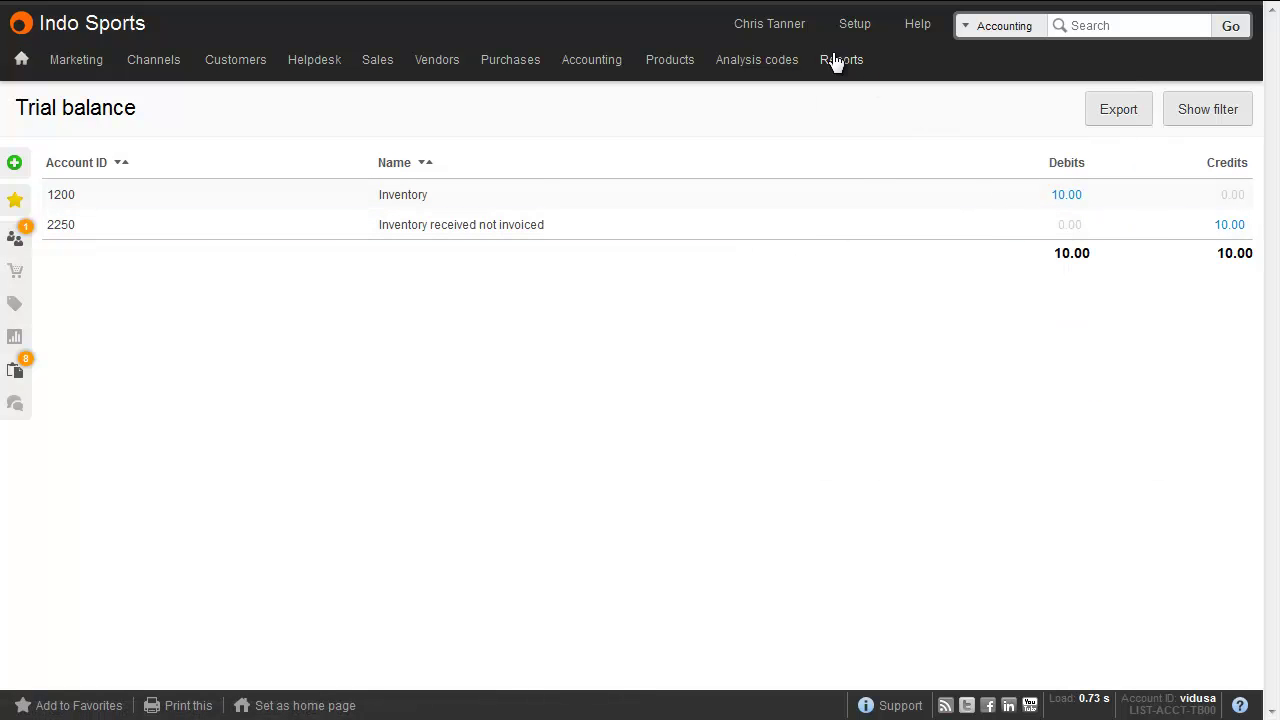
pyautogui.moveTo(841, 60)
pyautogui.click(876, 173)
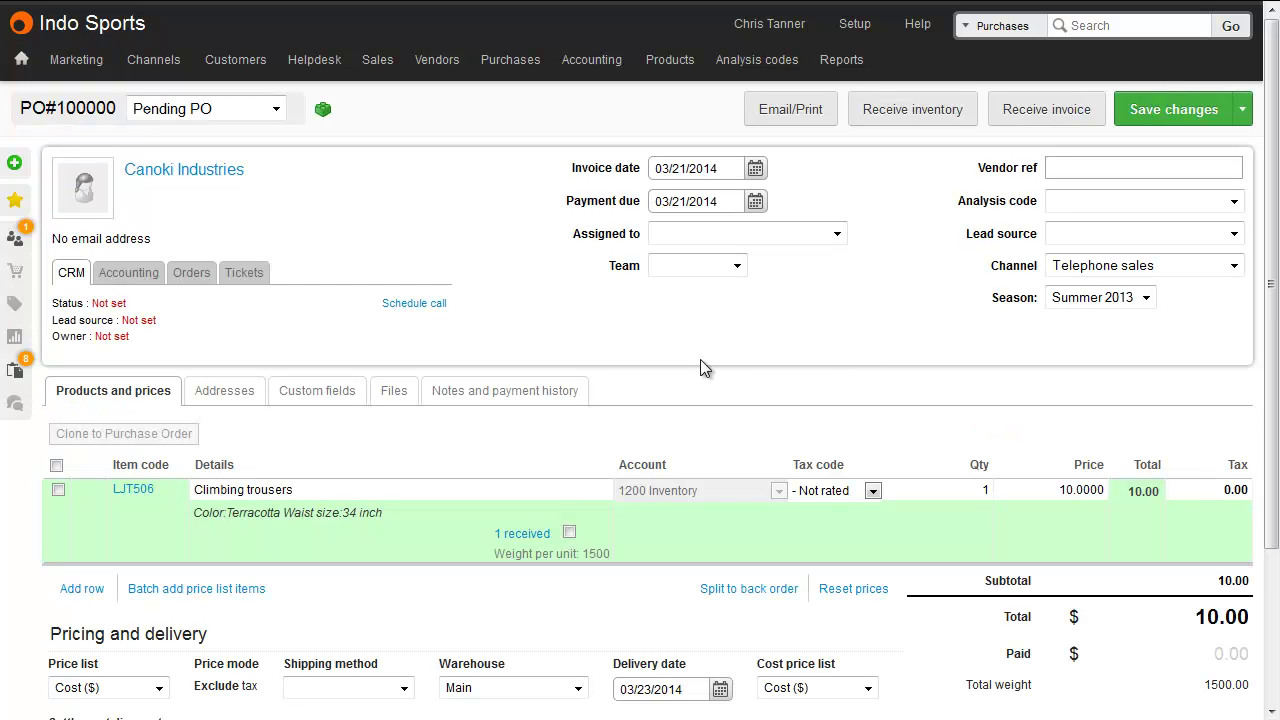
# Step: Receive supplier invoice reference 4674897 against purchase order PO#100000
pyautogui.click(1050, 110)
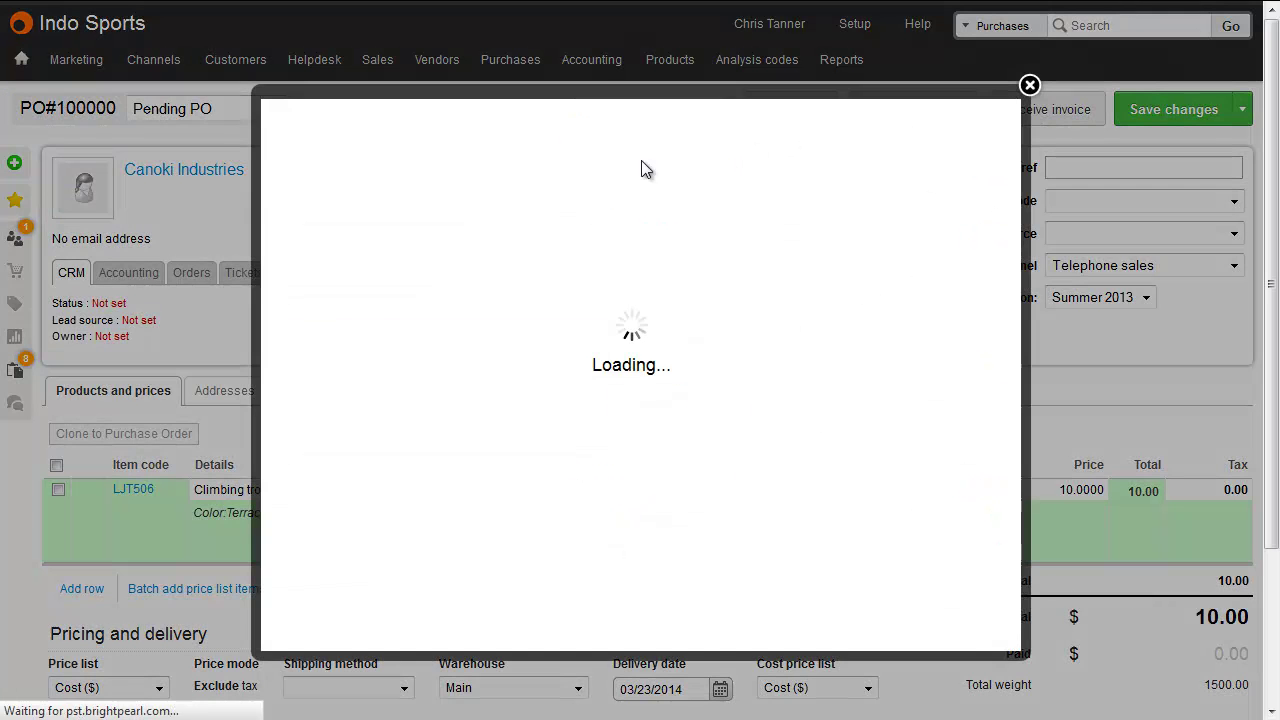
pyautogui.click(415, 212)
pyautogui.write('4674897')
pyautogui.click(903, 386)
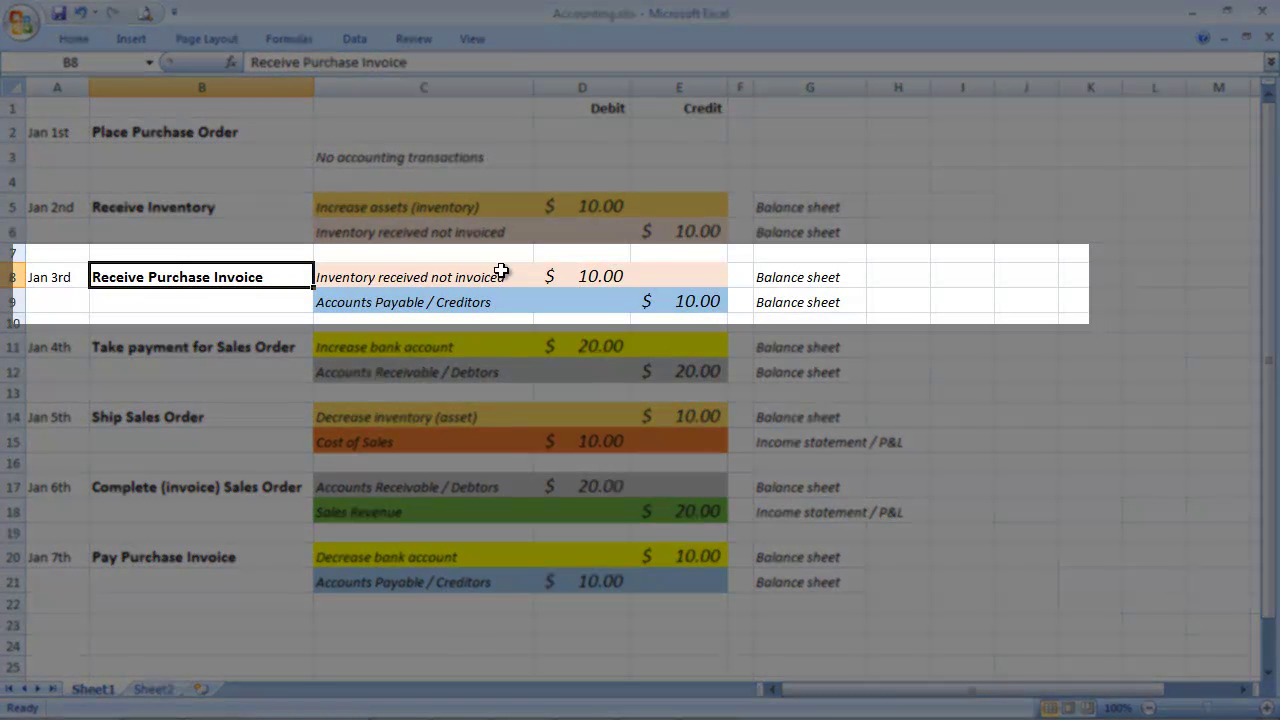
pyautogui.click(572, 277)
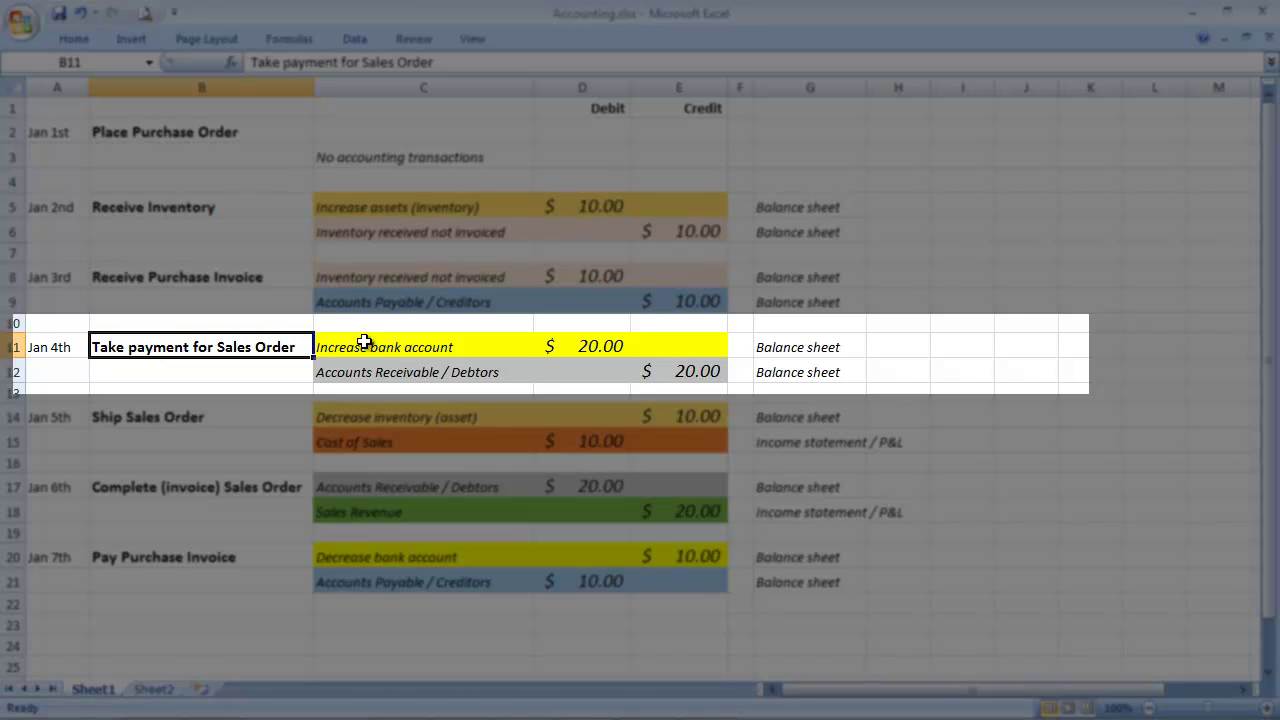
pyautogui.click(606, 347)
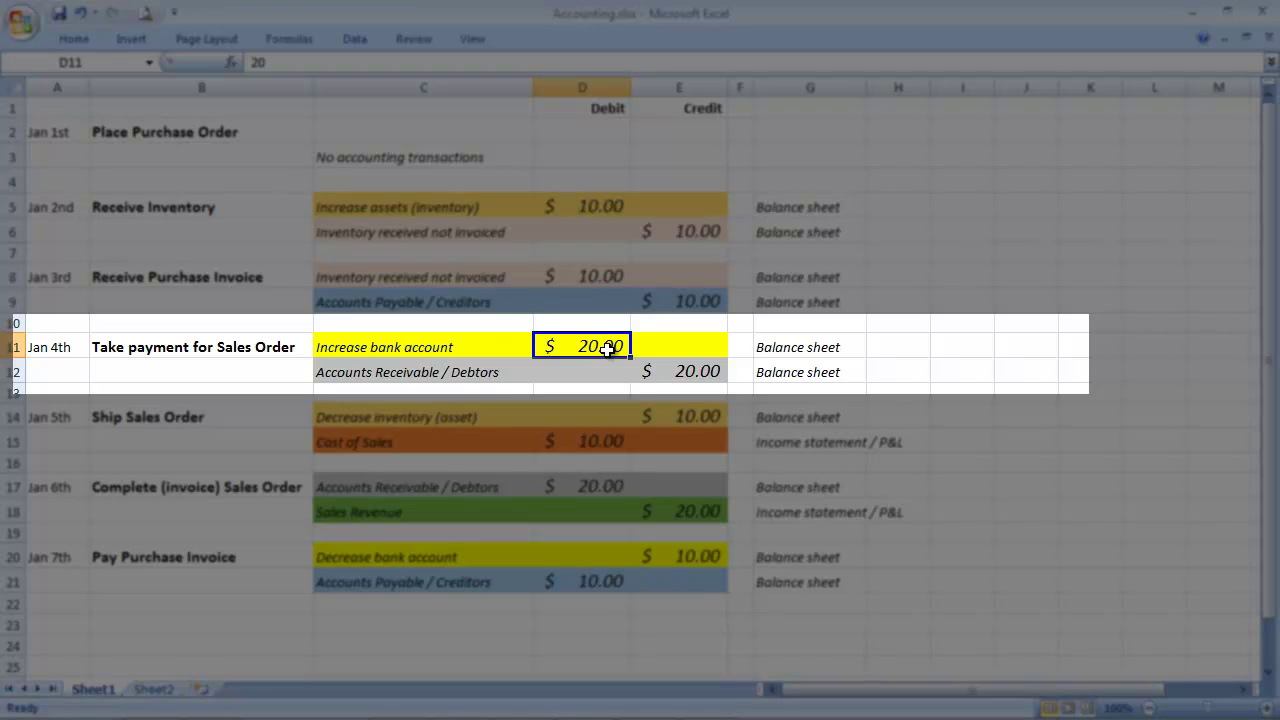
pyautogui.click(698, 369)
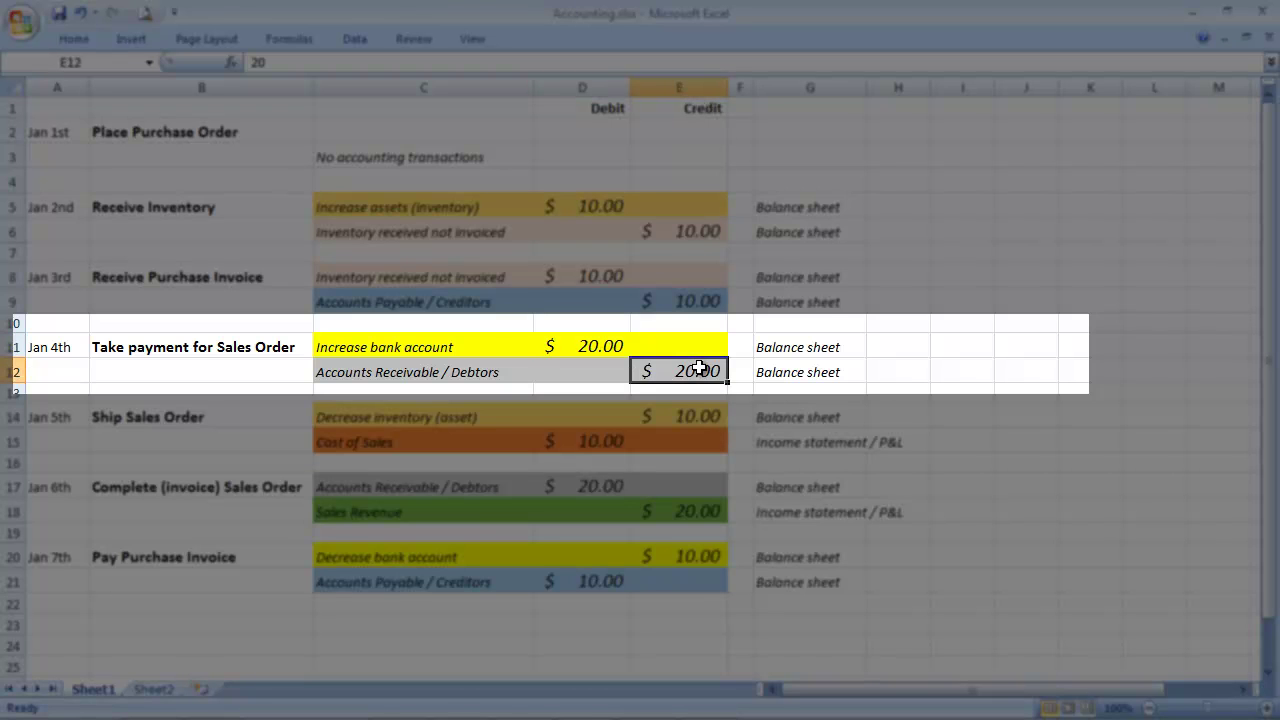
pyautogui.click(520, 375)
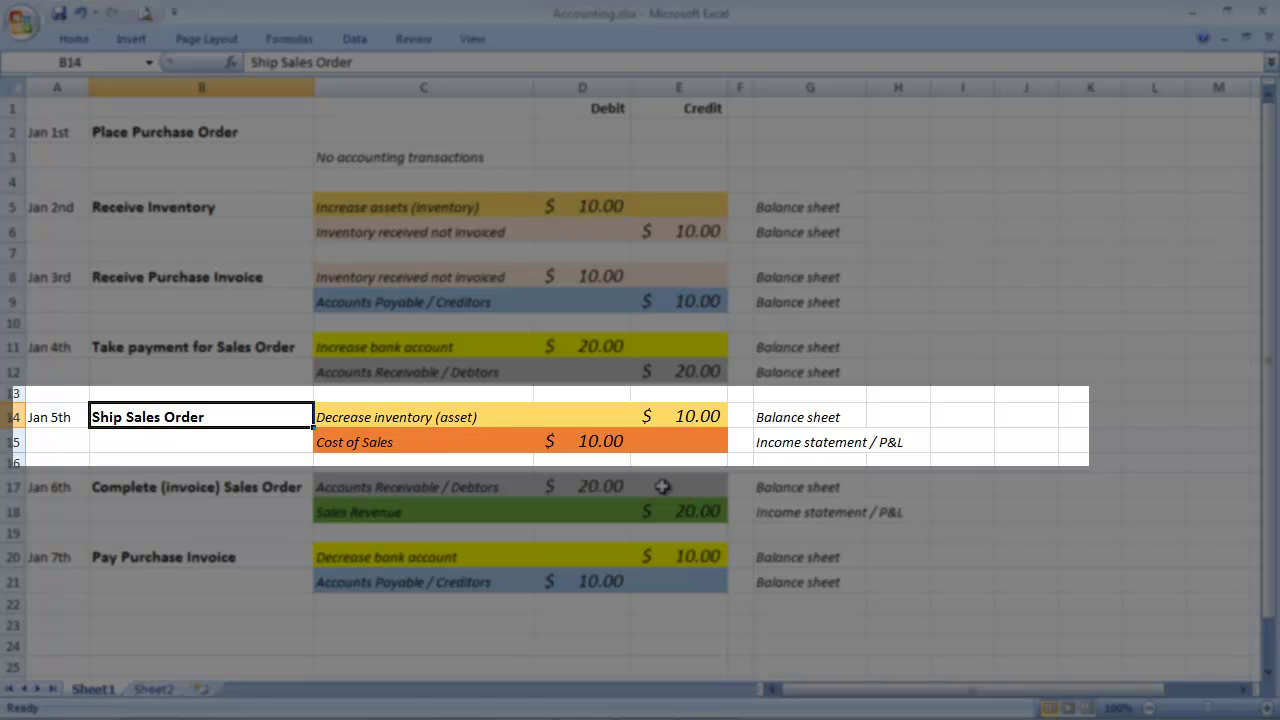
pyautogui.click(493, 438)
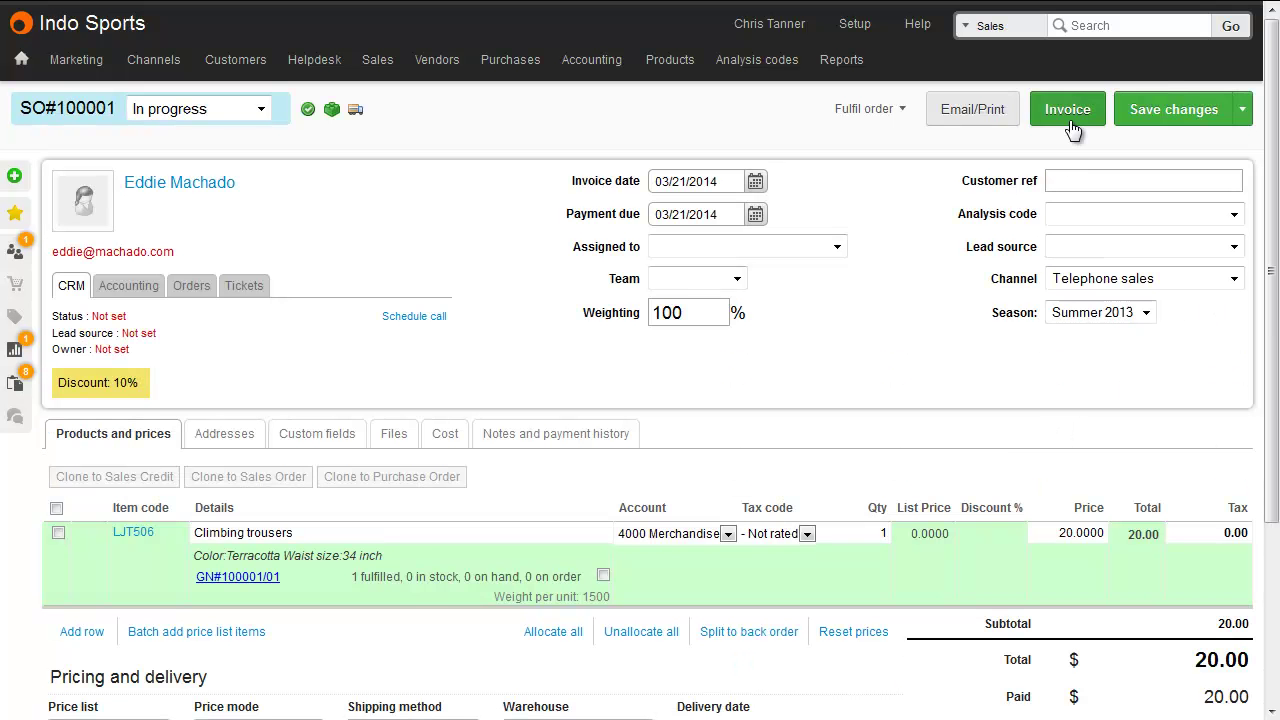
# Step: Invoice sales order SO#100001 as SI-100000 and view the Income Statement report
pyautogui.click(1070, 122)
pyautogui.click(649, 310)
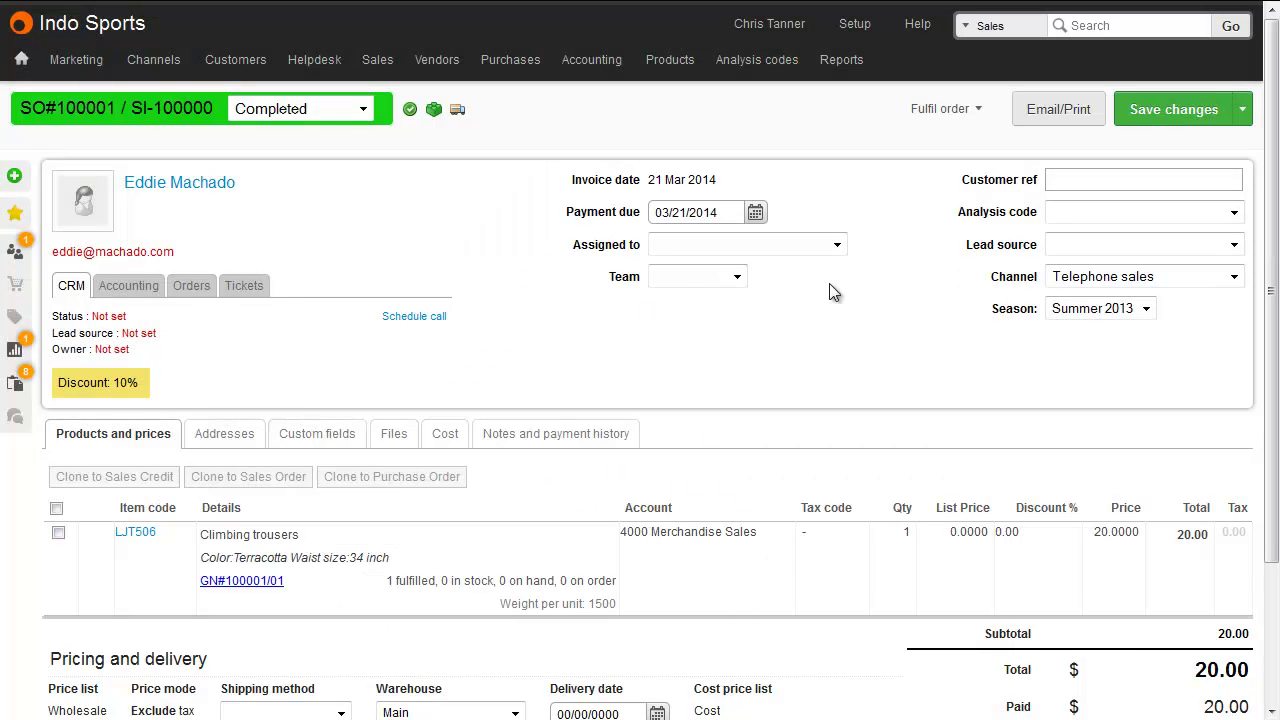
pyautogui.moveTo(841, 60)
pyautogui.click(860, 155)
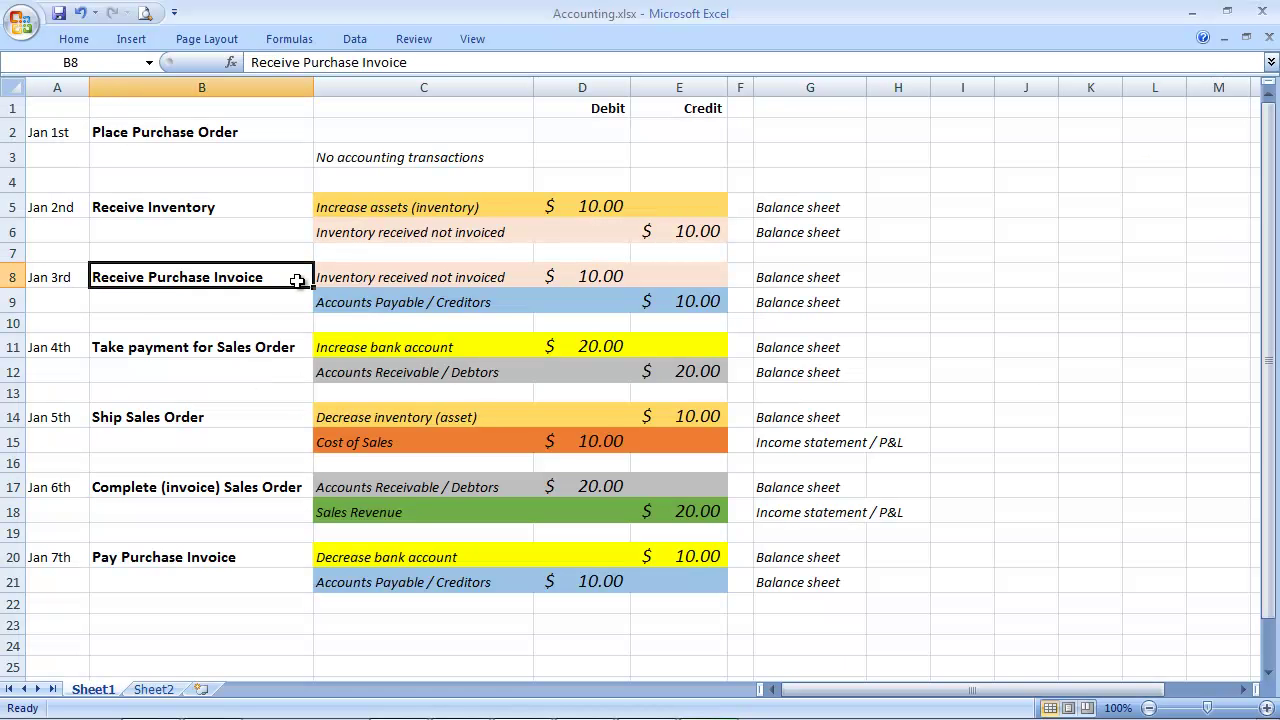
pyautogui.click(492, 306)
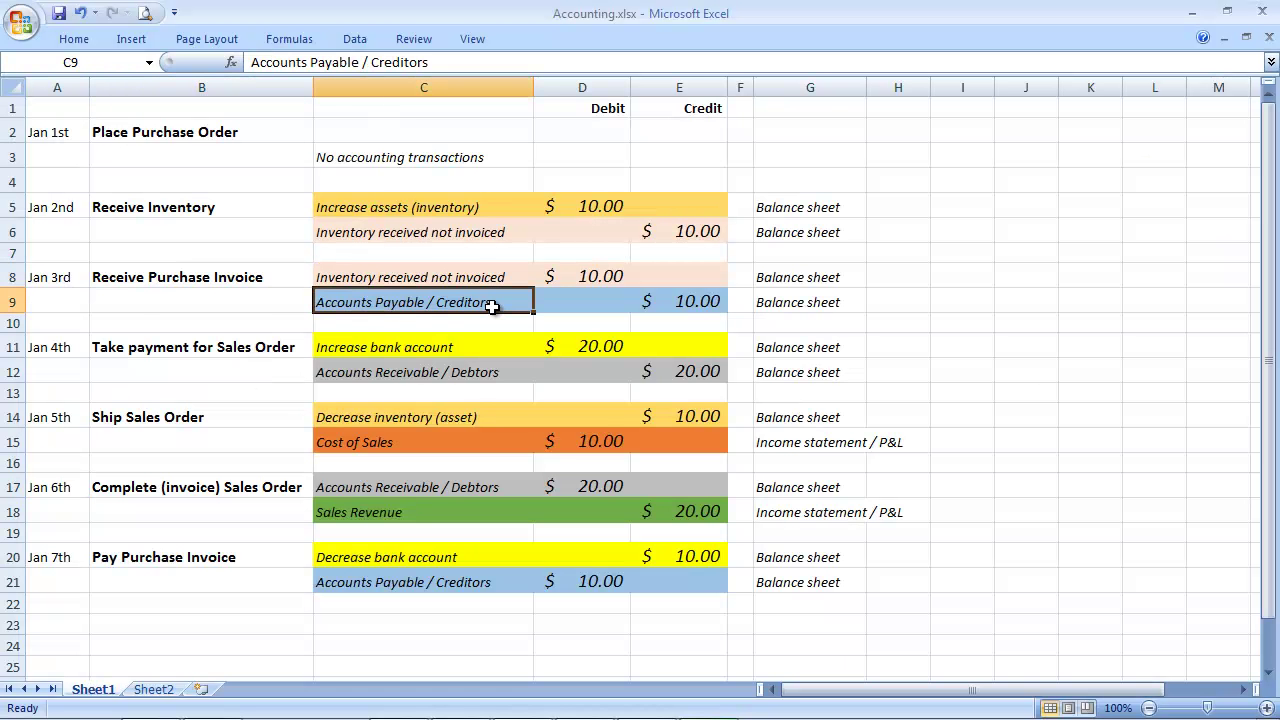
pyautogui.click(287, 485)
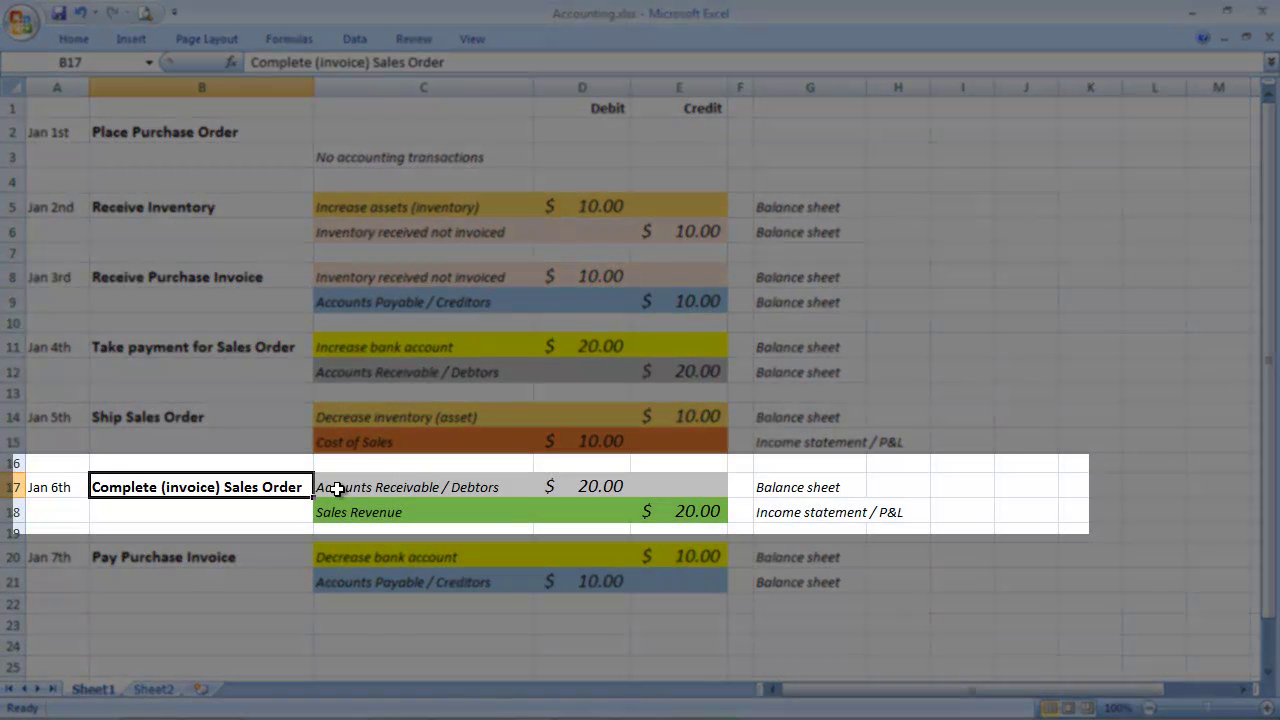
pyautogui.click(381, 486)
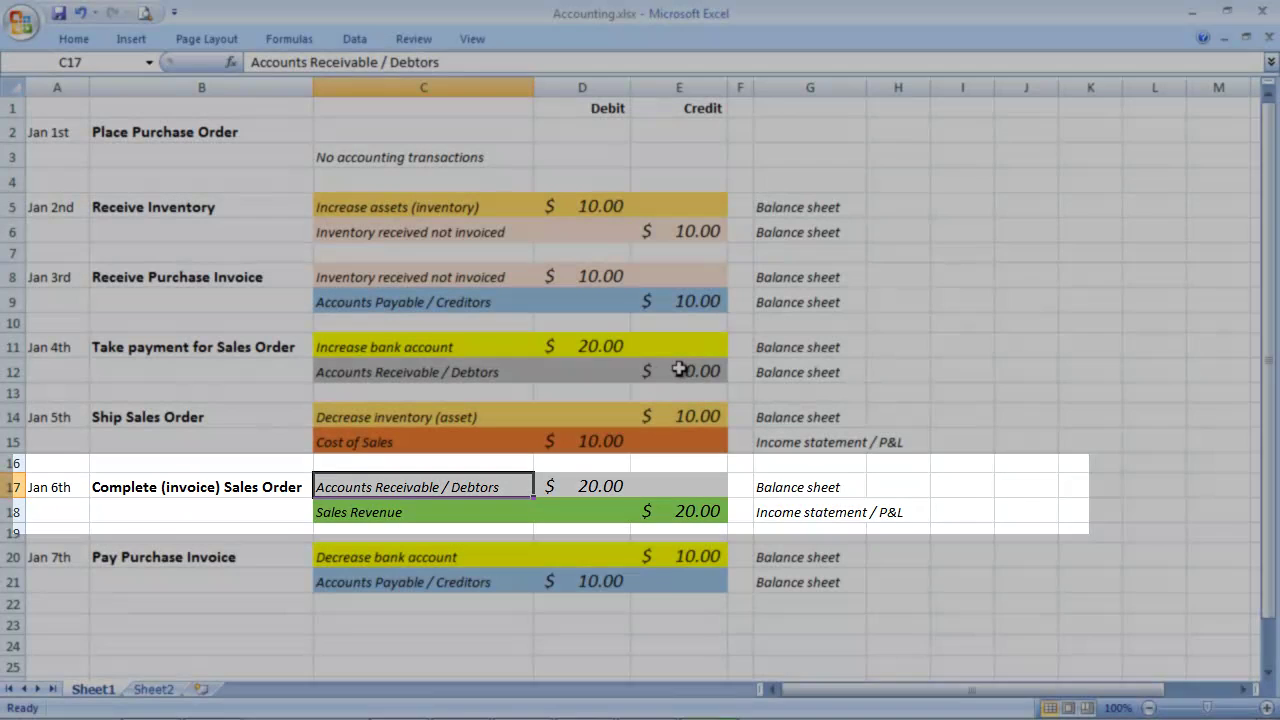
pyautogui.click(680, 370)
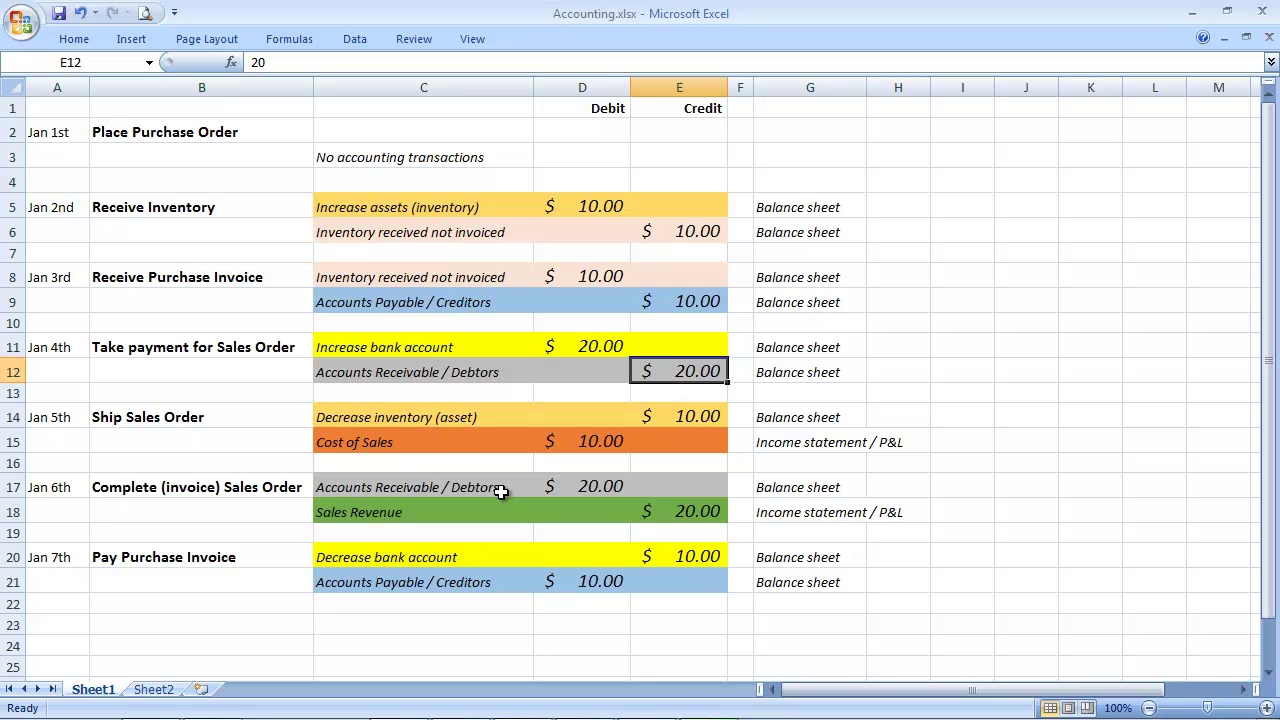
pyautogui.click(719, 511)
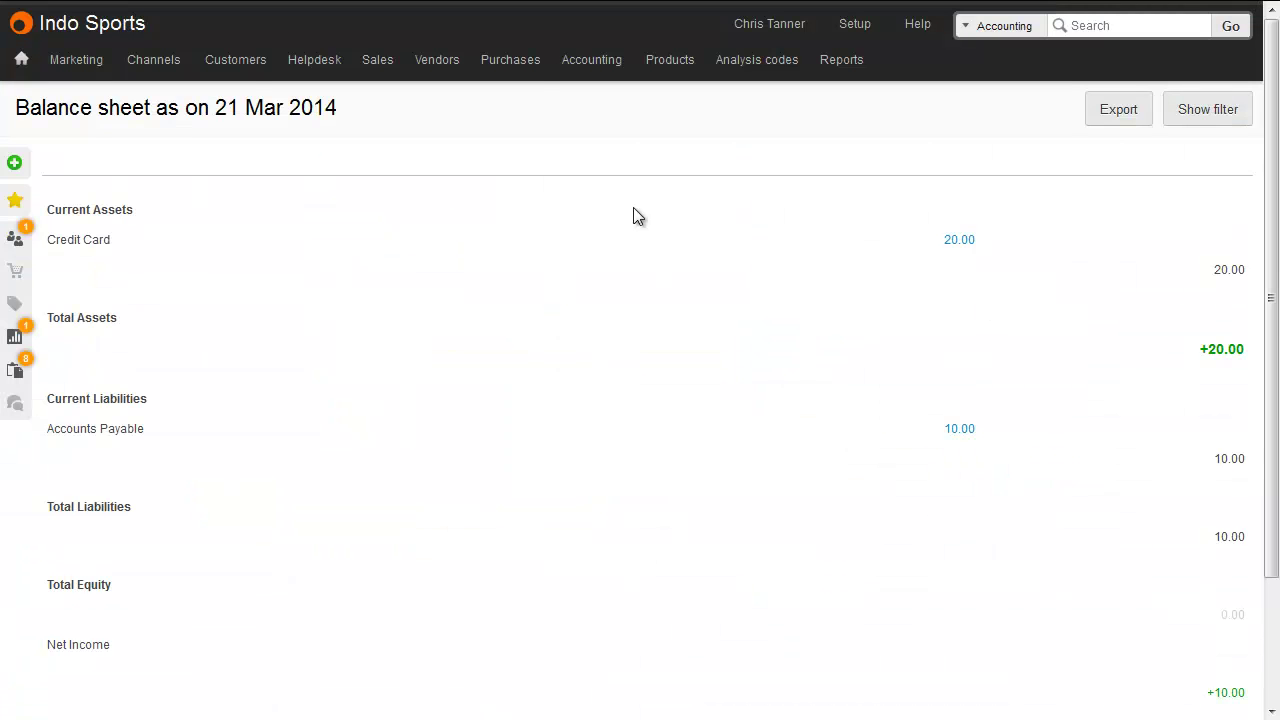
# Step: View the empty Accounts Receivable report, then switch to the Income Statement
pyautogui.moveTo(235, 60)
pyautogui.click(285, 204)
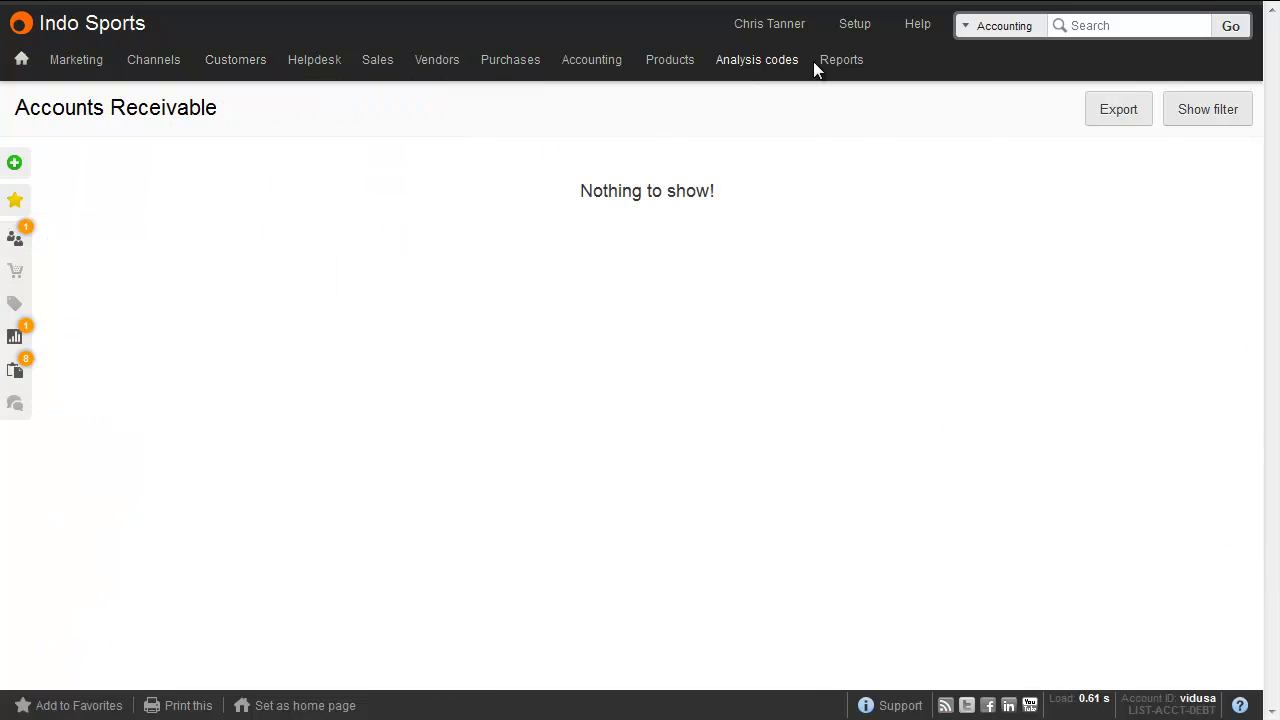
pyautogui.moveTo(841, 60)
pyautogui.click(875, 152)
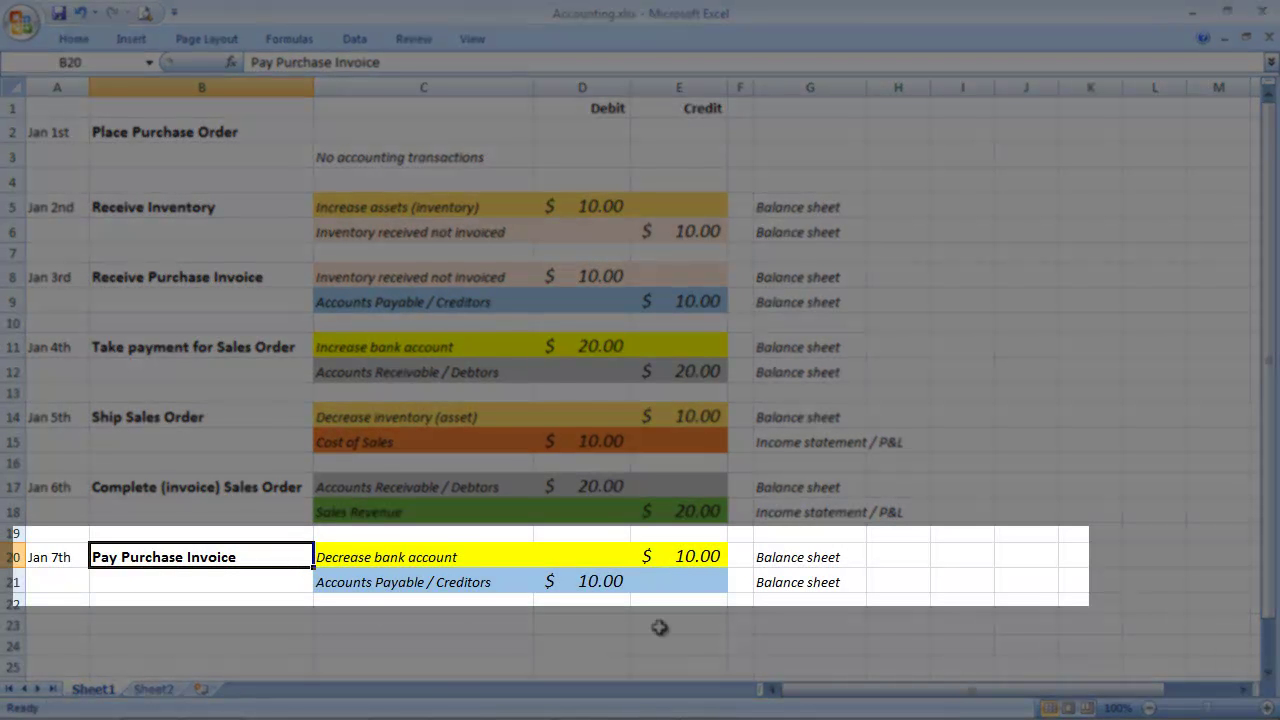
# Step: Compare the Jan 7th 10.00 bank credit and payables debit with the earlier payable and bank entries
pyautogui.click(710, 554)
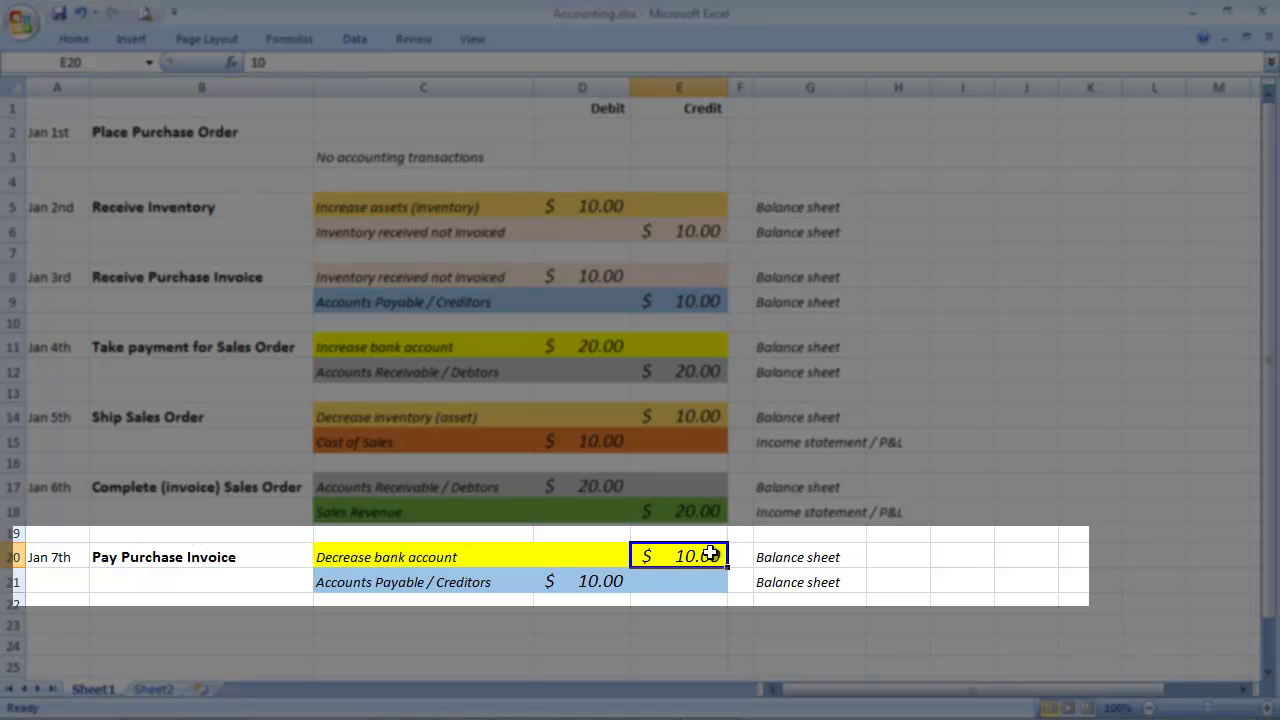
pyautogui.click(491, 588)
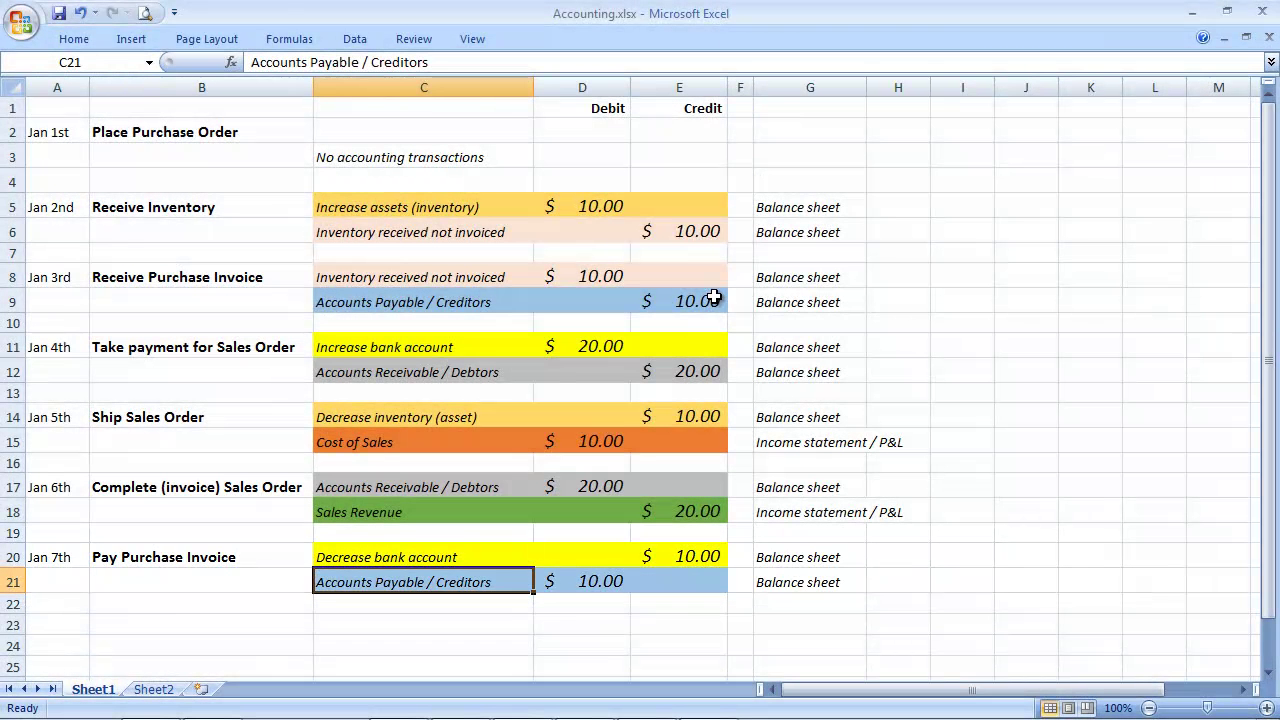
pyautogui.click(710, 299)
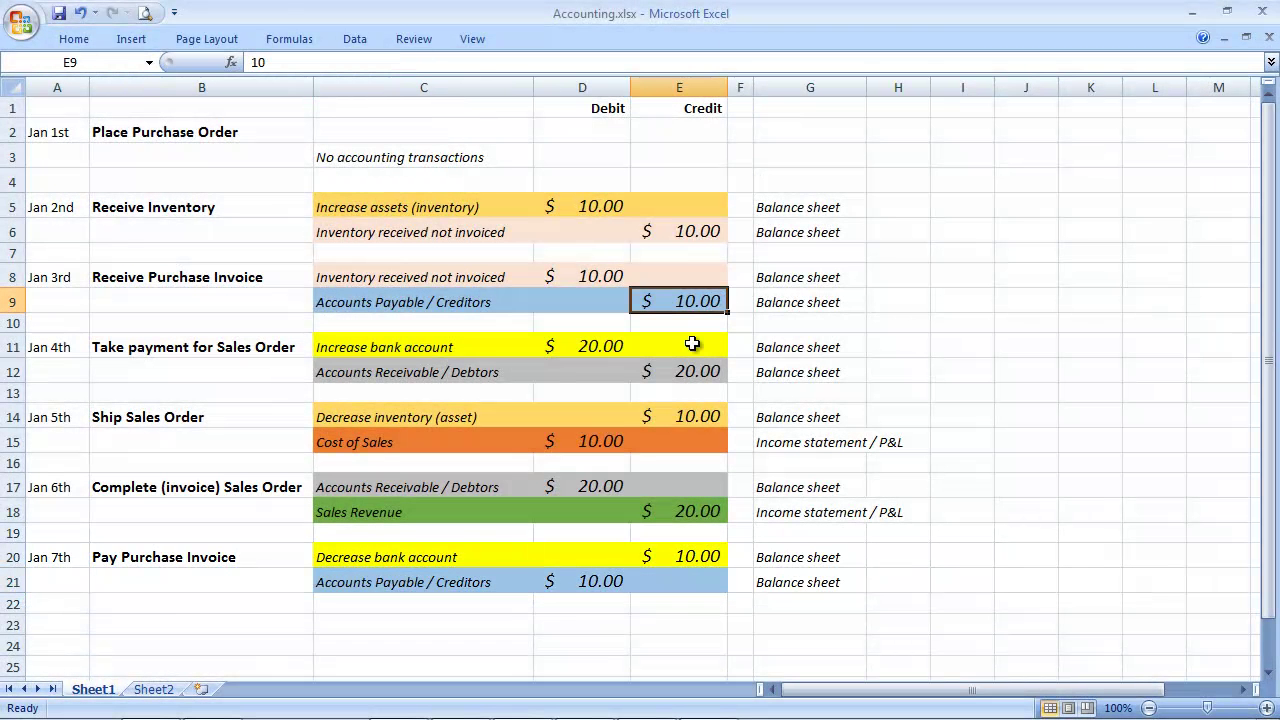
pyautogui.click(590, 584)
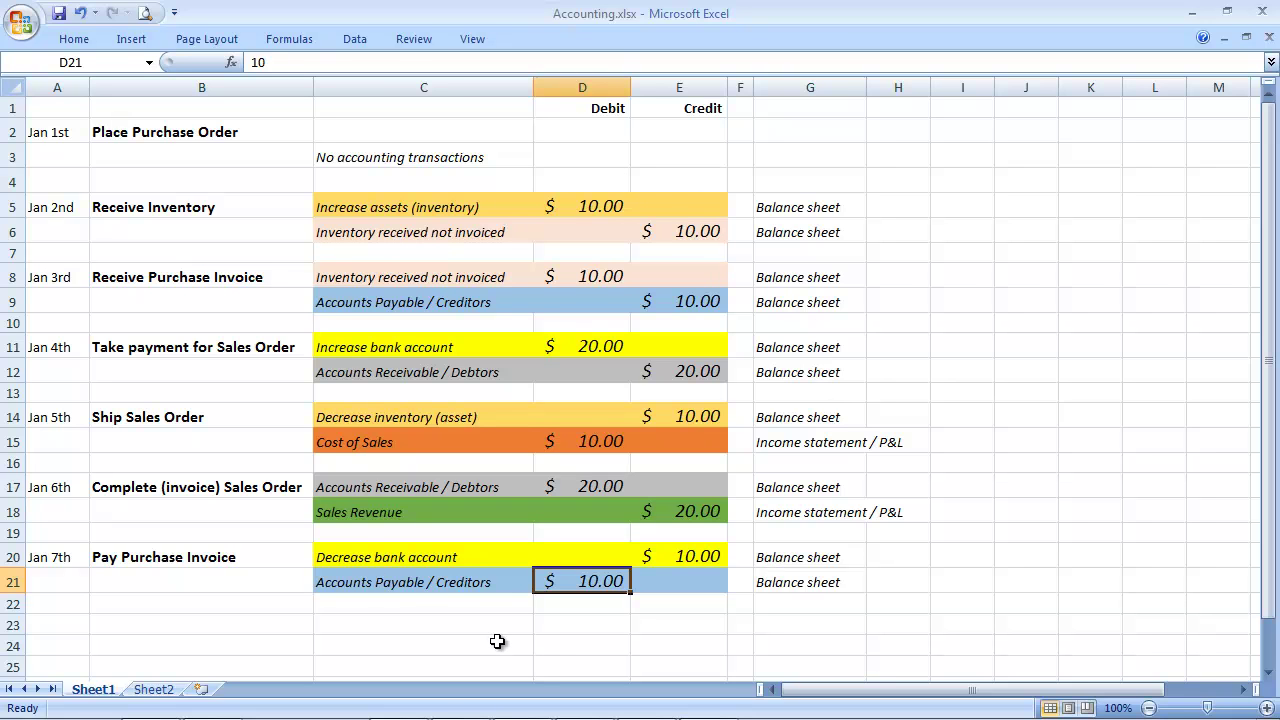
pyautogui.click(610, 348)
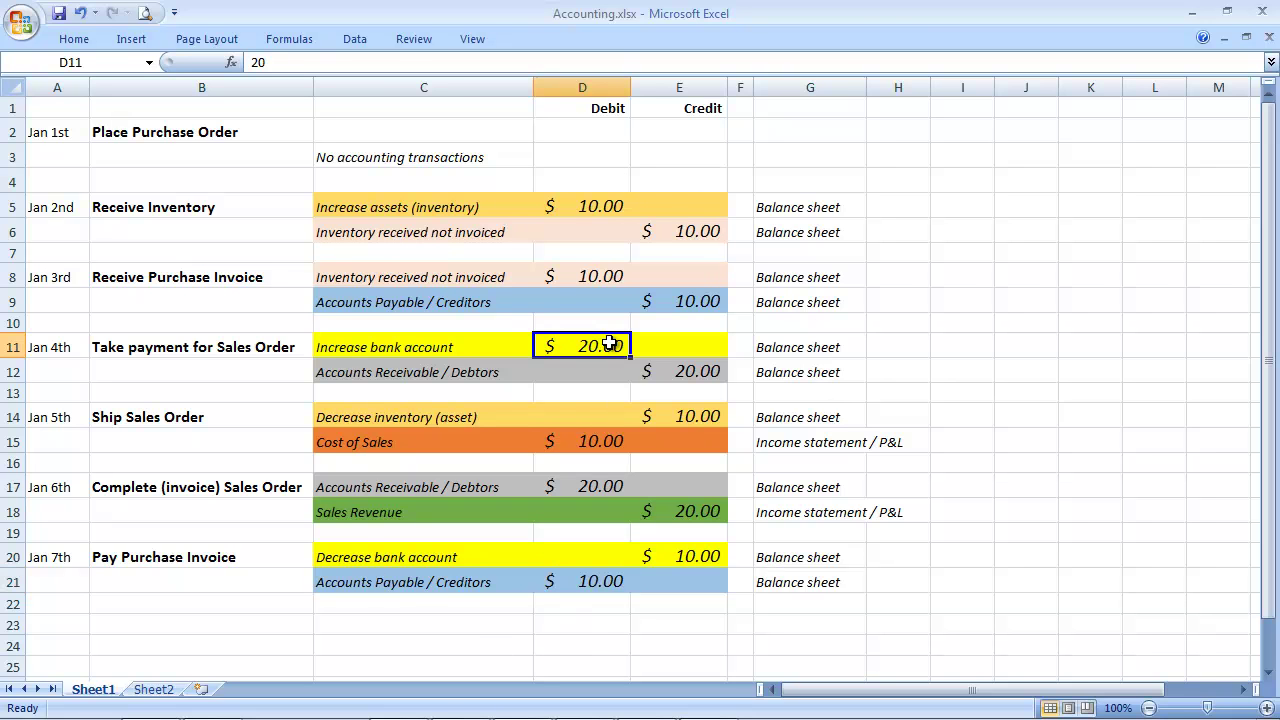
pyautogui.click(686, 560)
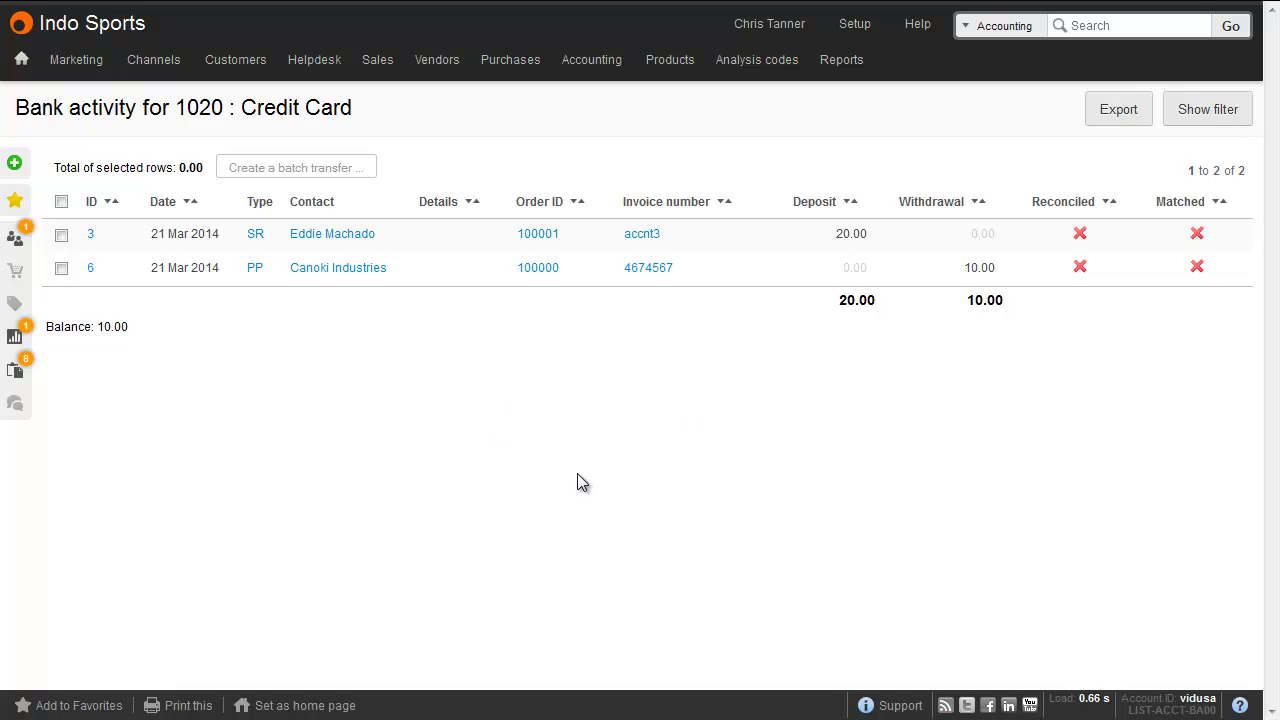
# Step: Reveal the bank activity filter options, then go to the General Ledger report
pyautogui.click(1200, 110)
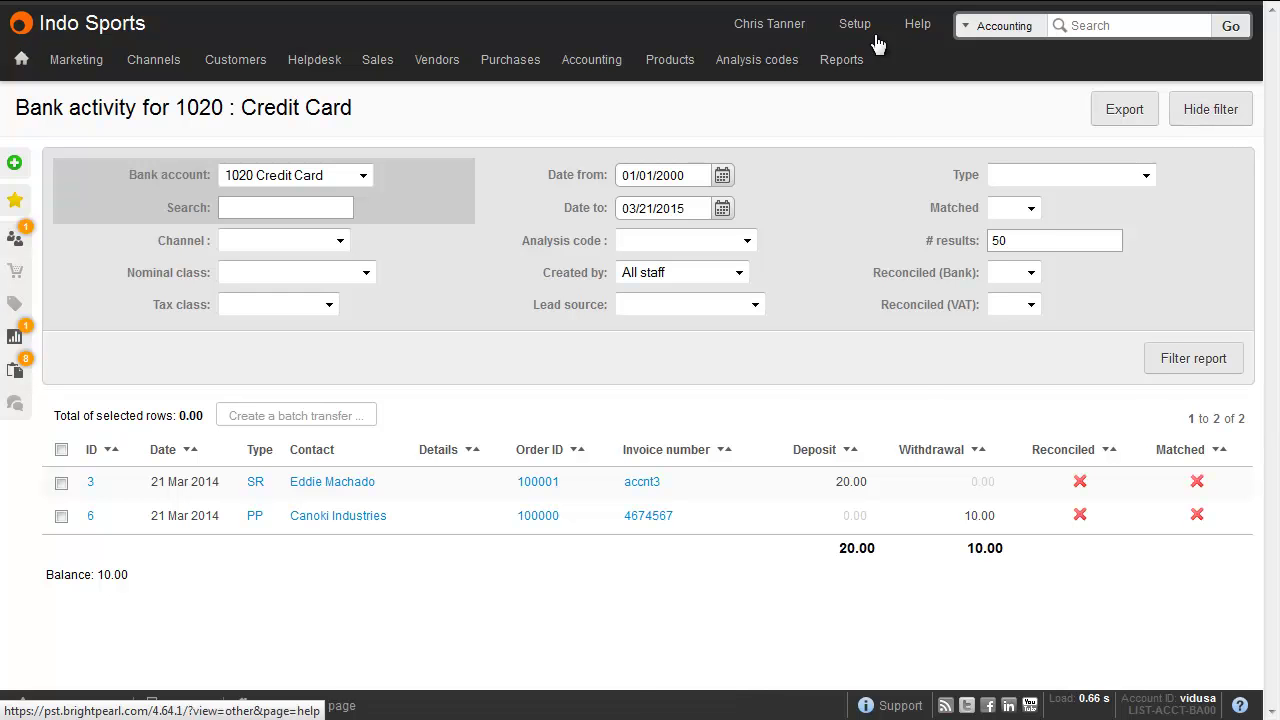
pyautogui.moveTo(841, 59)
pyautogui.click(875, 126)
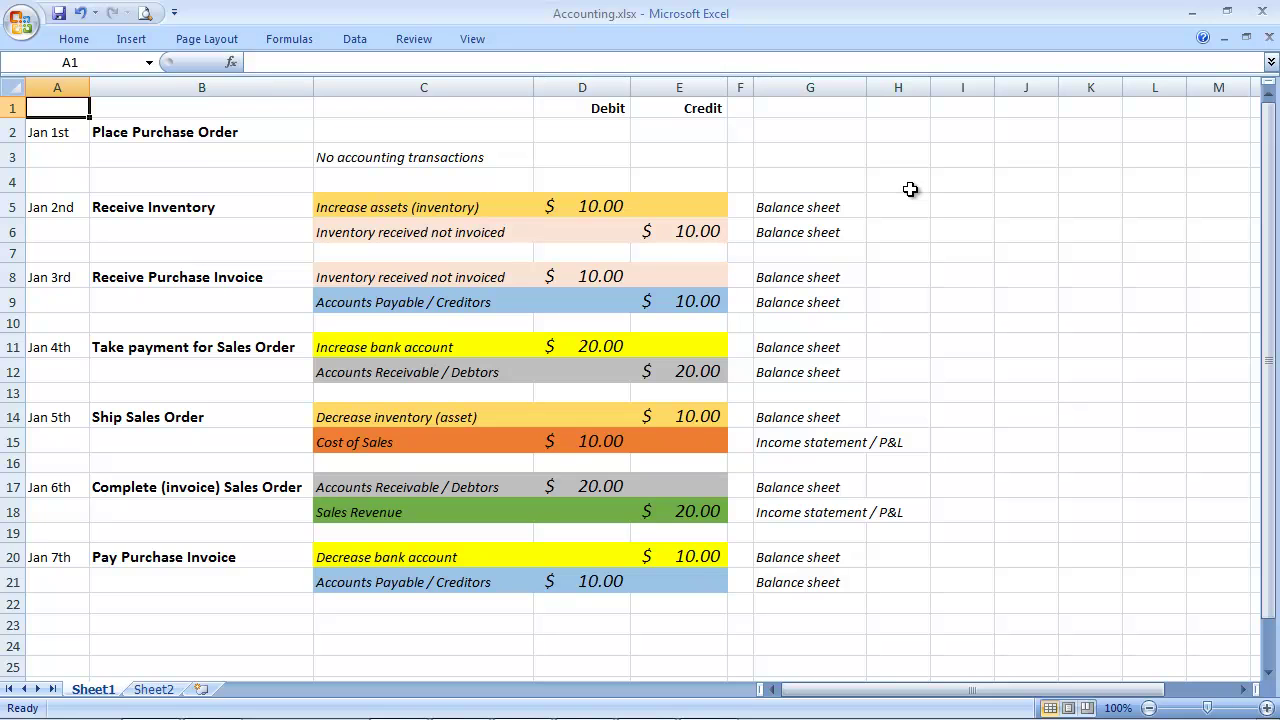
# Step: Highlight the Jan 2nd and Jan 5th 10.00 inventory entries and select the row-12 receivables line
pyautogui.click(614, 207)
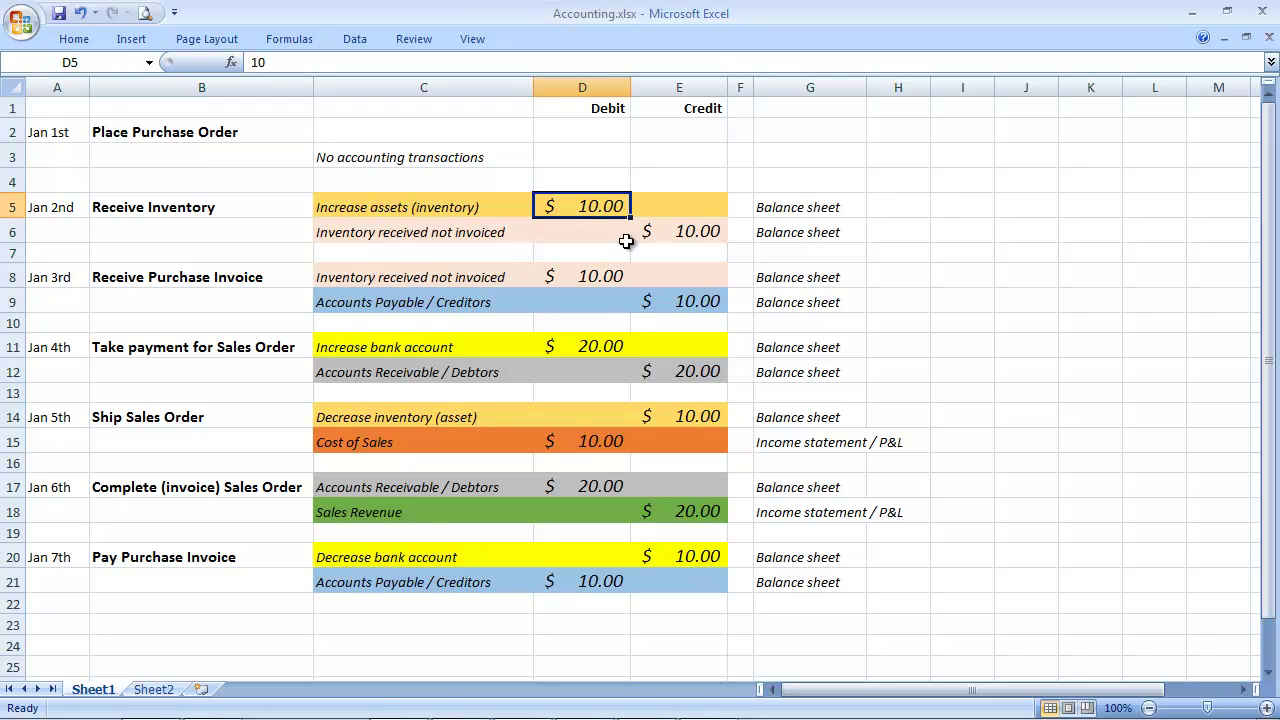
pyautogui.click(708, 420)
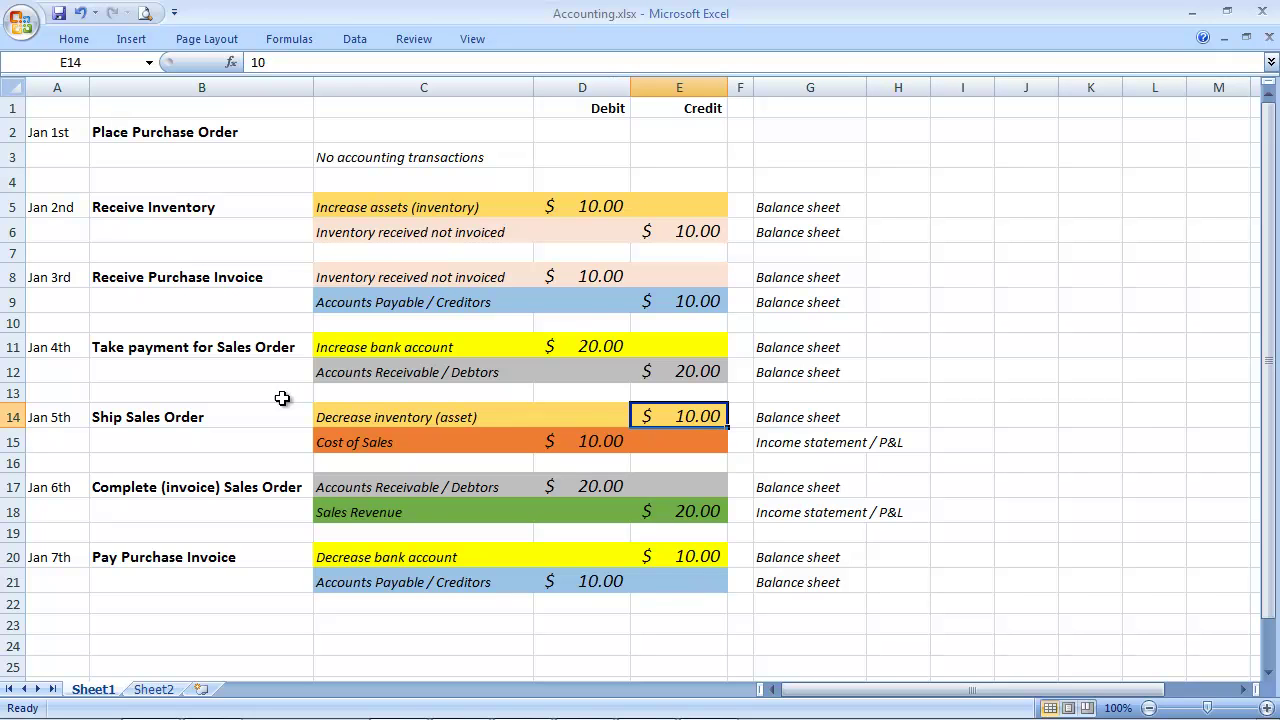
pyautogui.click(8, 371)
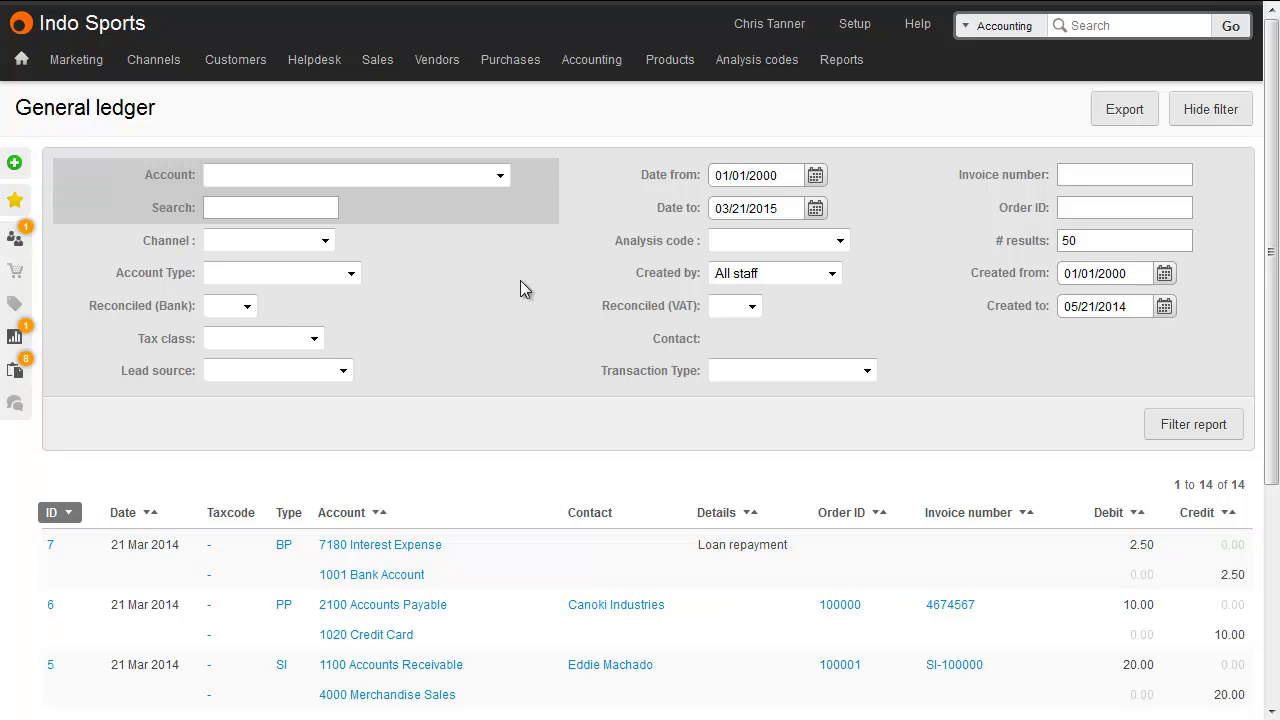
# Step: Open the Account list in the General Ledger filter
pyautogui.click(500, 176)
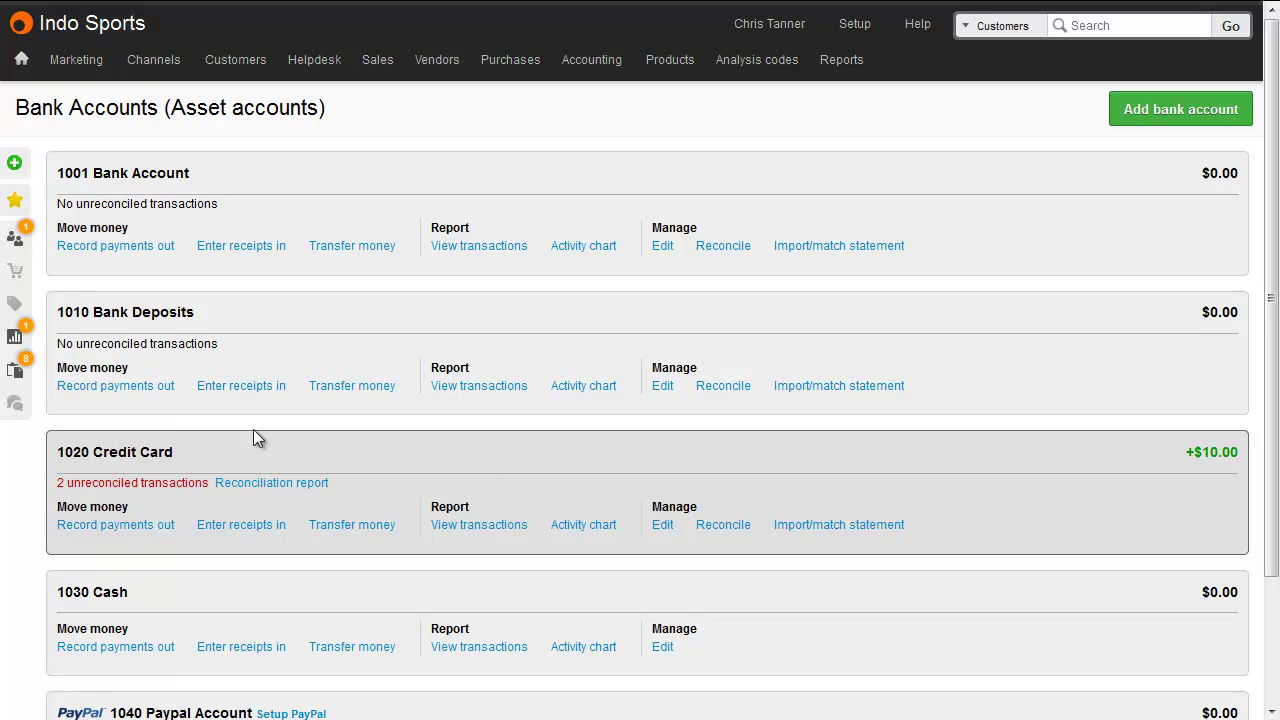
# Step: Open the reconciliation report for the 1020 Credit Card account
pyautogui.click(292, 484)
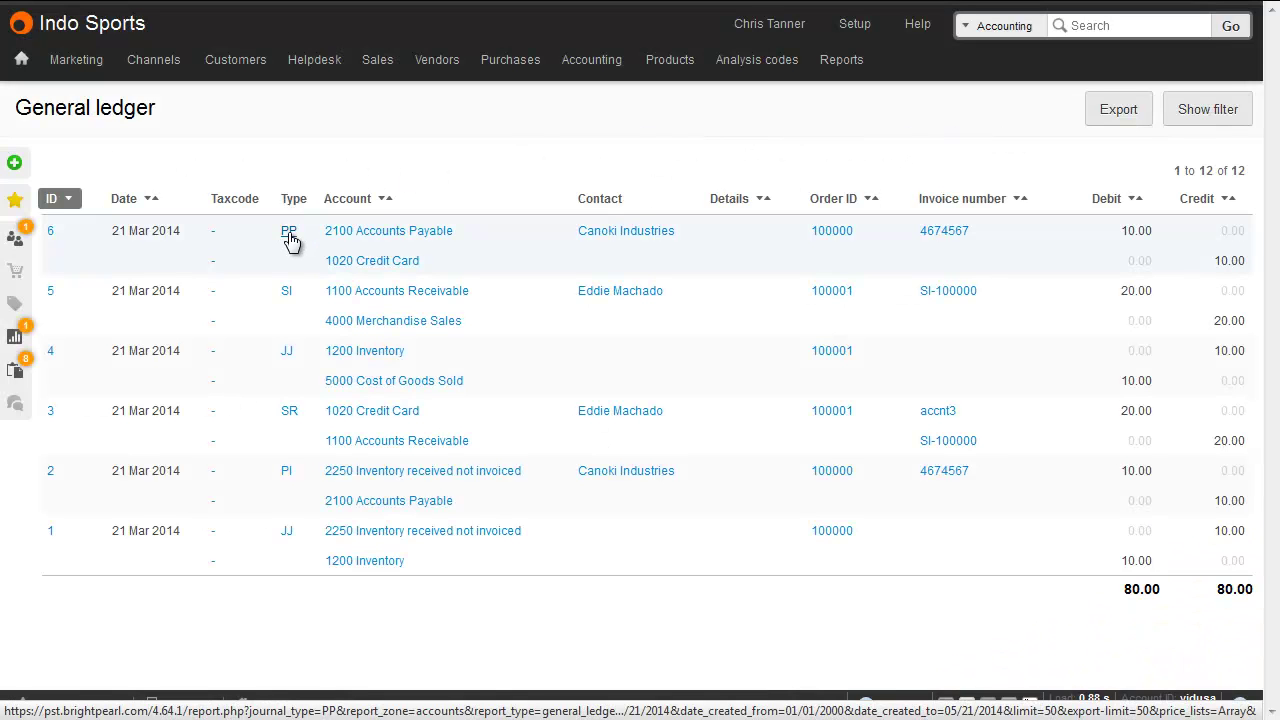
# Step: Filter the ledger to show only purchase payment (PP) entries
pyautogui.click(289, 238)
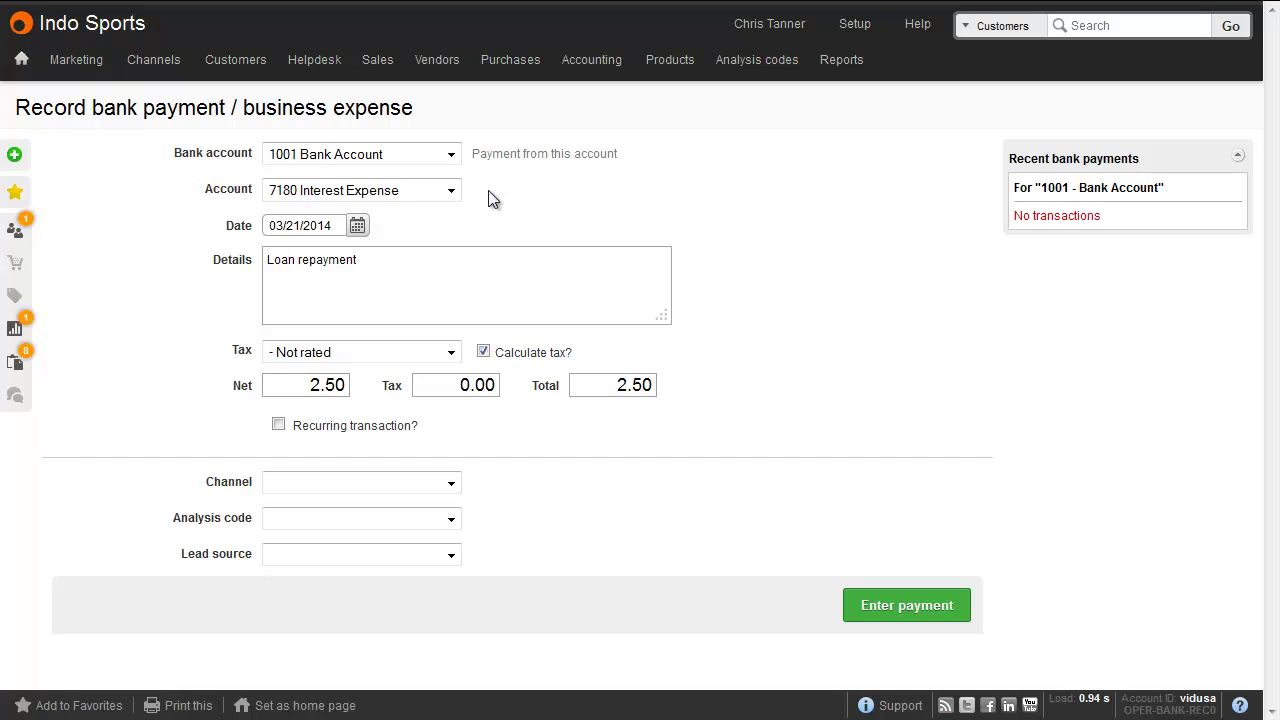
# Step: Save the $2.50 loan repayment as bank payment ref 7
pyautogui.click(922, 610)
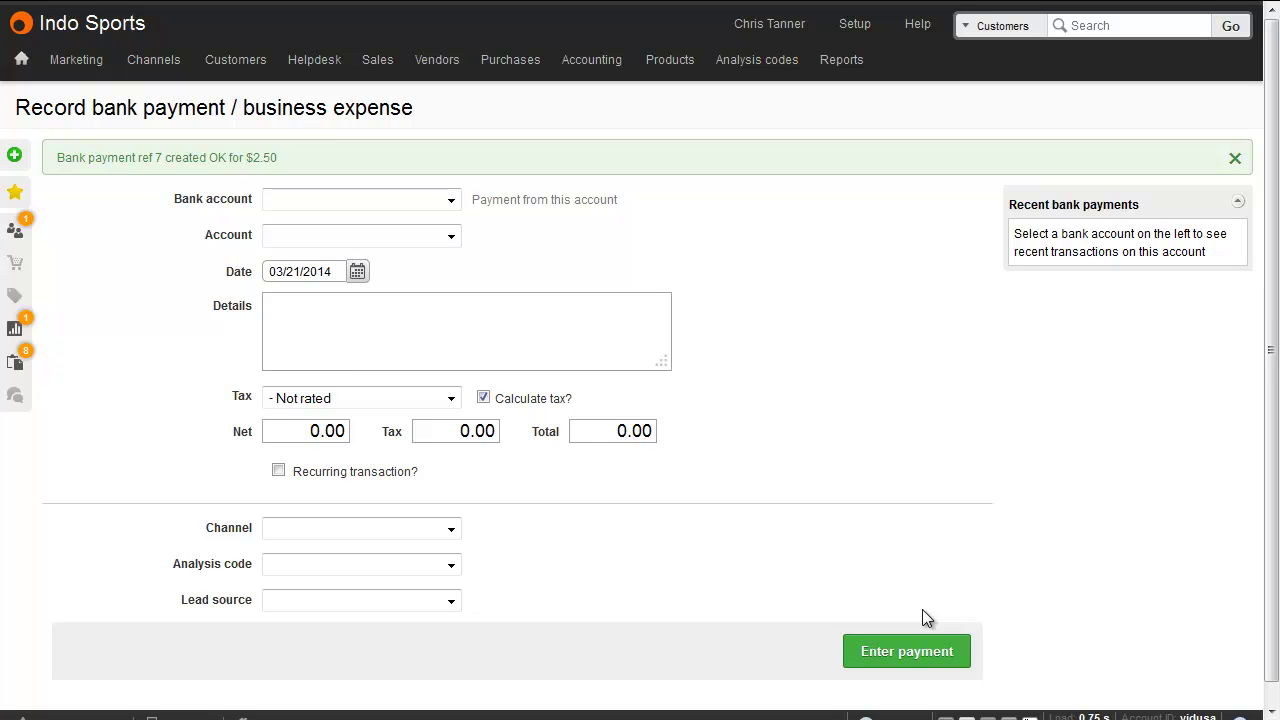
pyautogui.moveTo(841, 60)
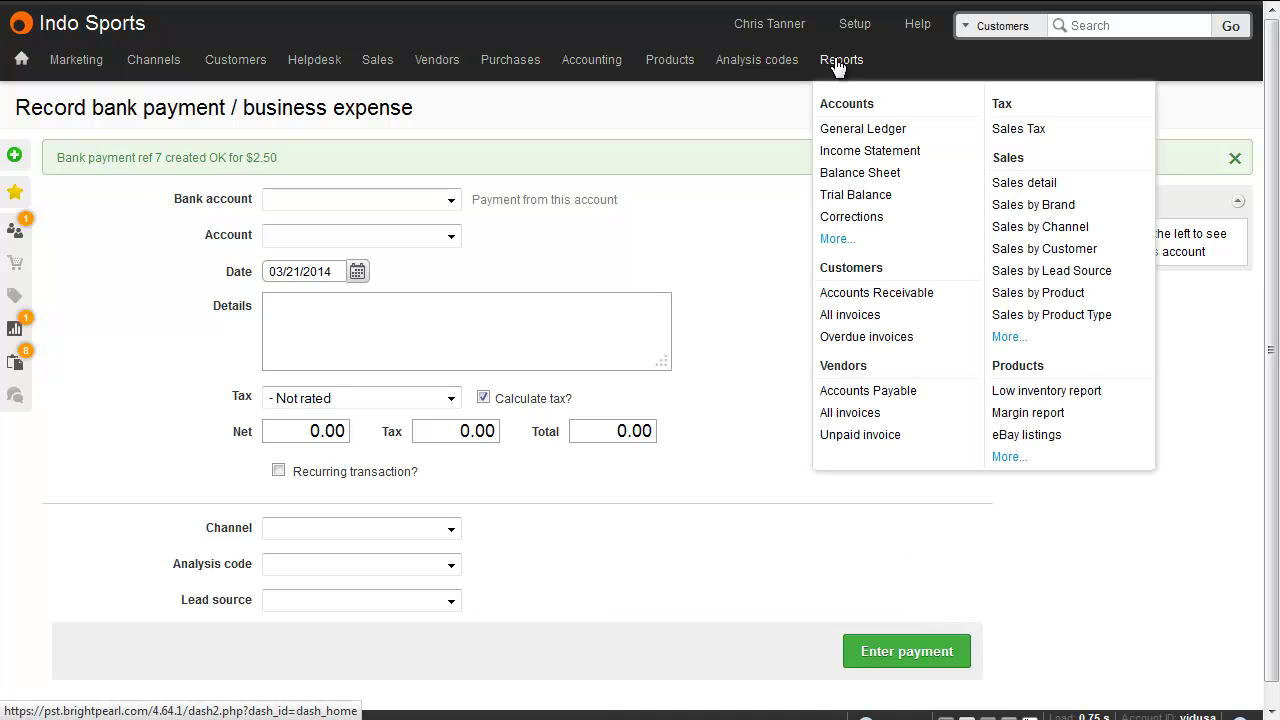
# Step: Review the balance sheet, then the income statement showing 2.50 Interest Expense
pyautogui.click(857, 172)
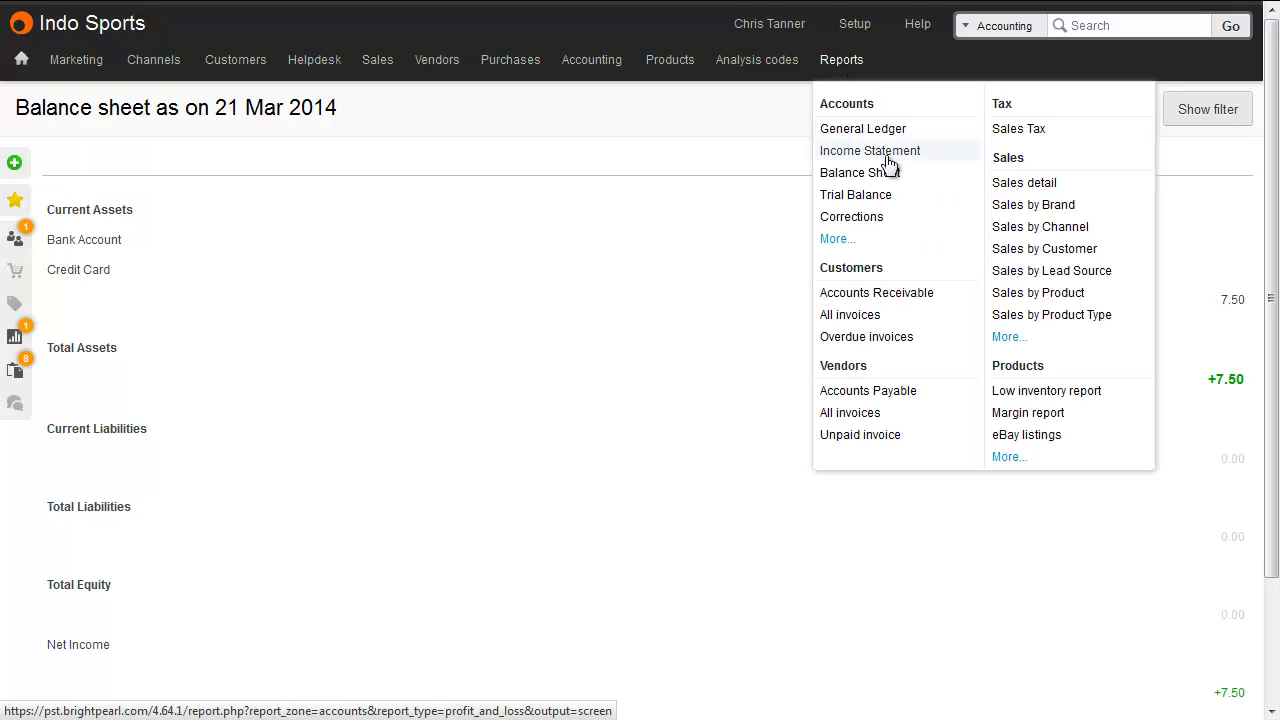
pyautogui.click(888, 156)
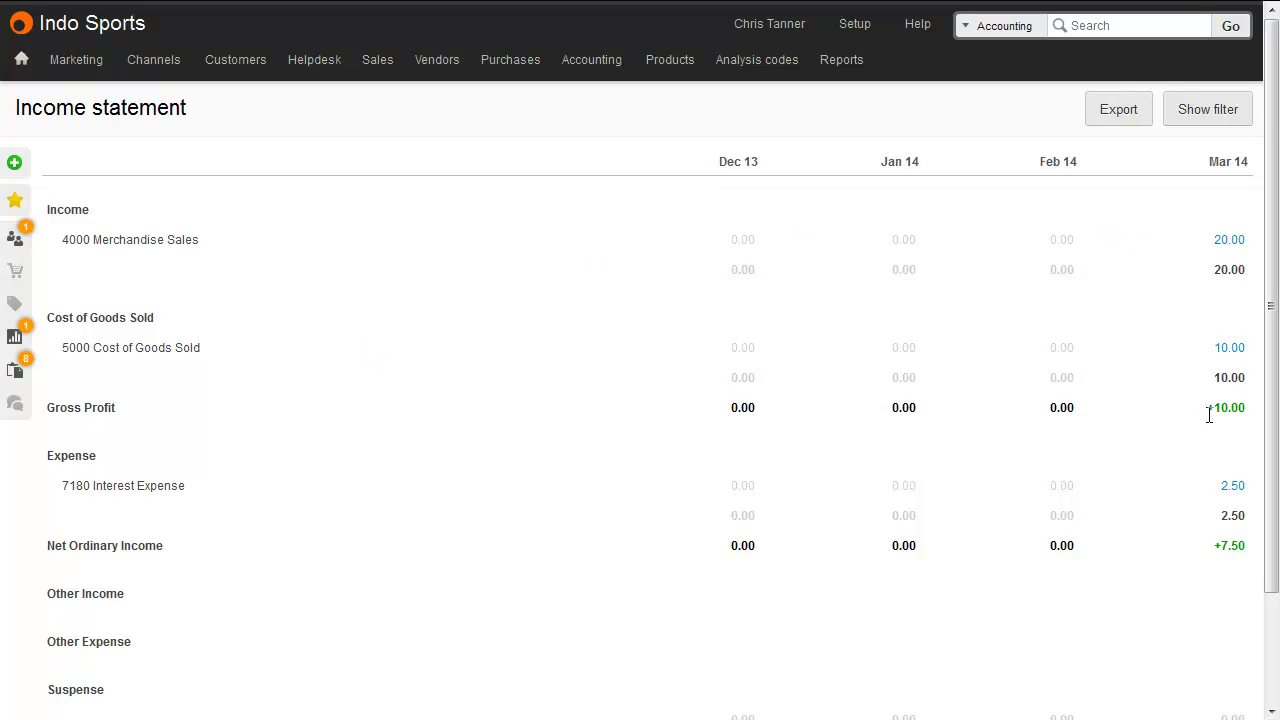
pyautogui.scroll(-3, 1209, 415)
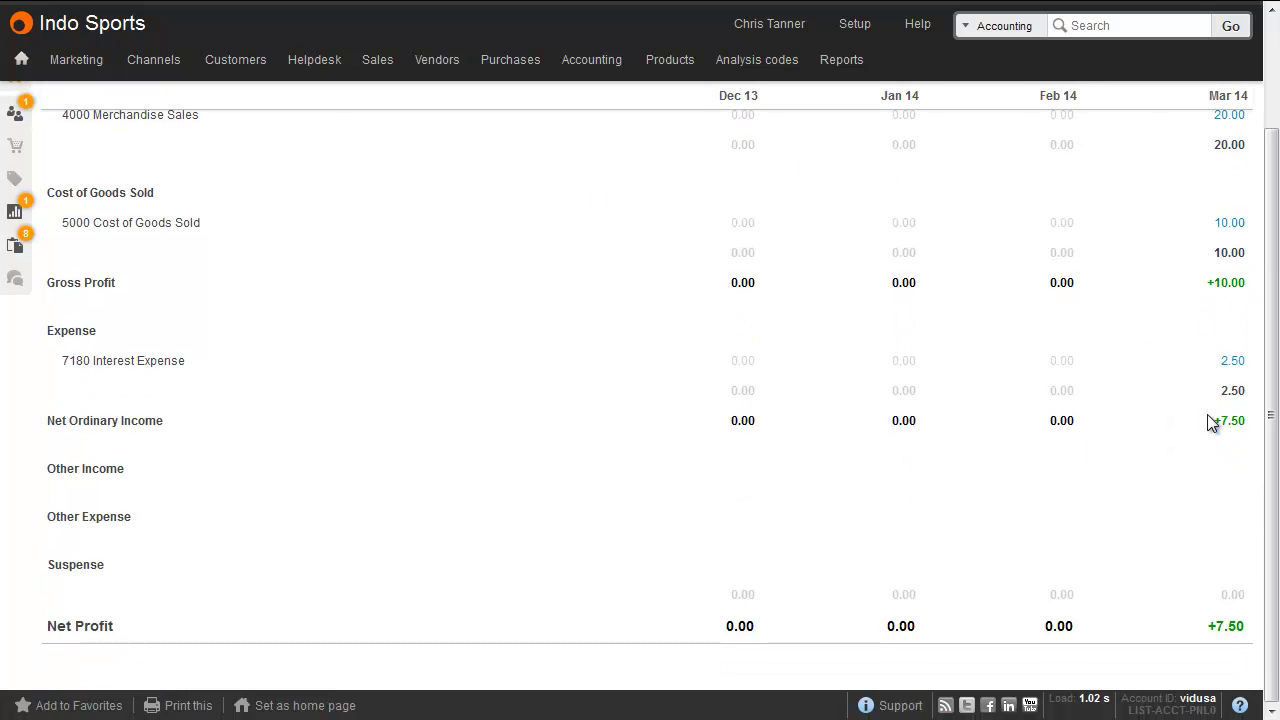